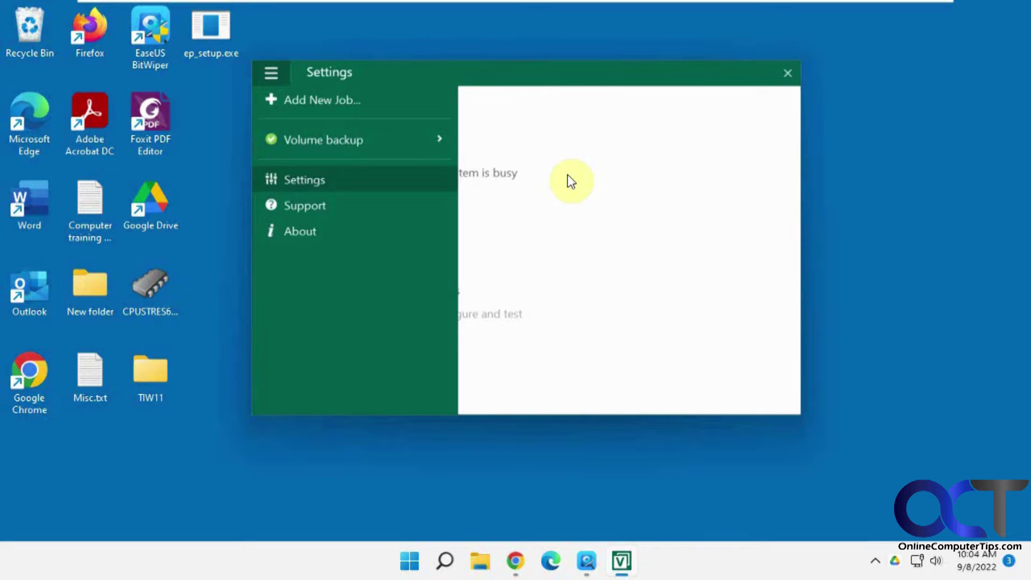
Expand the Veeam folder in Start's All apps list to see its Configure Backup and File Level Restore shortcuts.
left_click(411, 563)
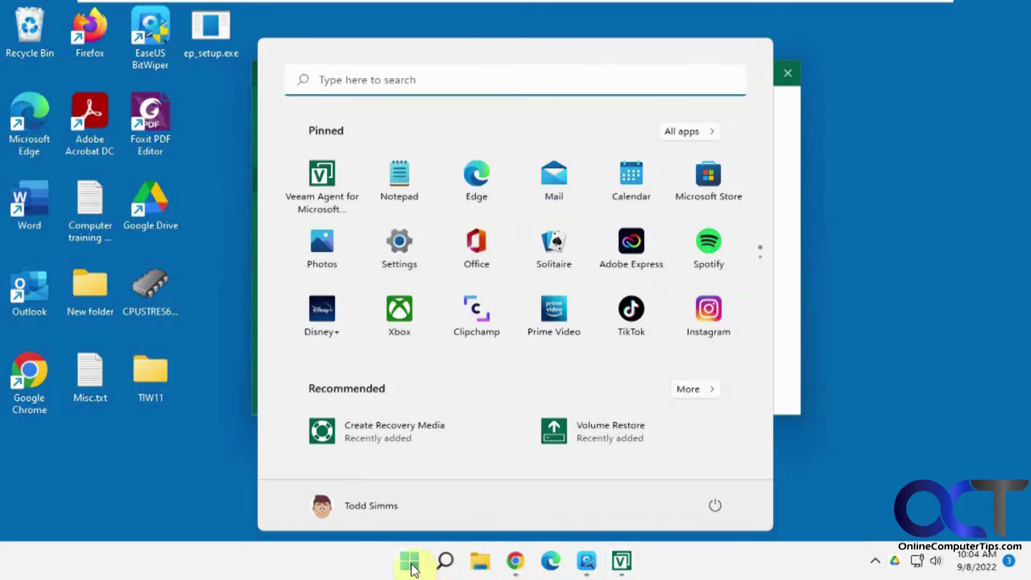
left_click(707, 130)
scroll(518, 236, "down", 5)
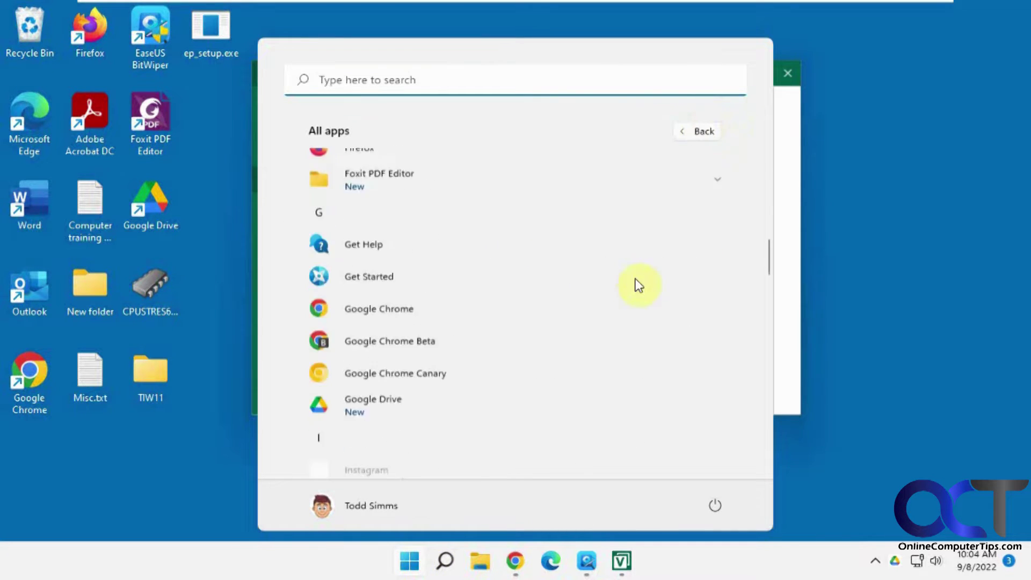
scroll(638, 286, "down", 15)
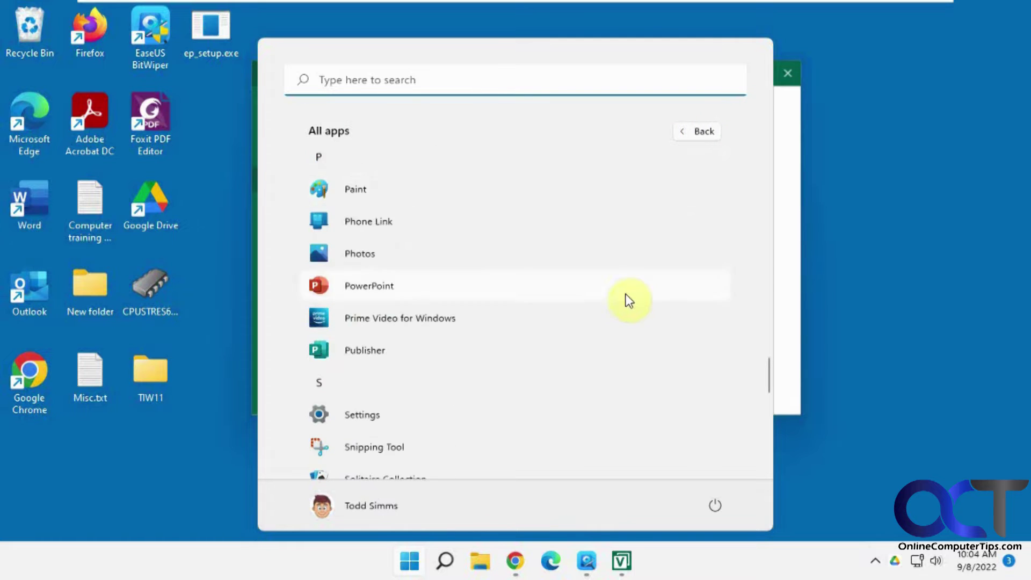
scroll(626, 297, "down", 6)
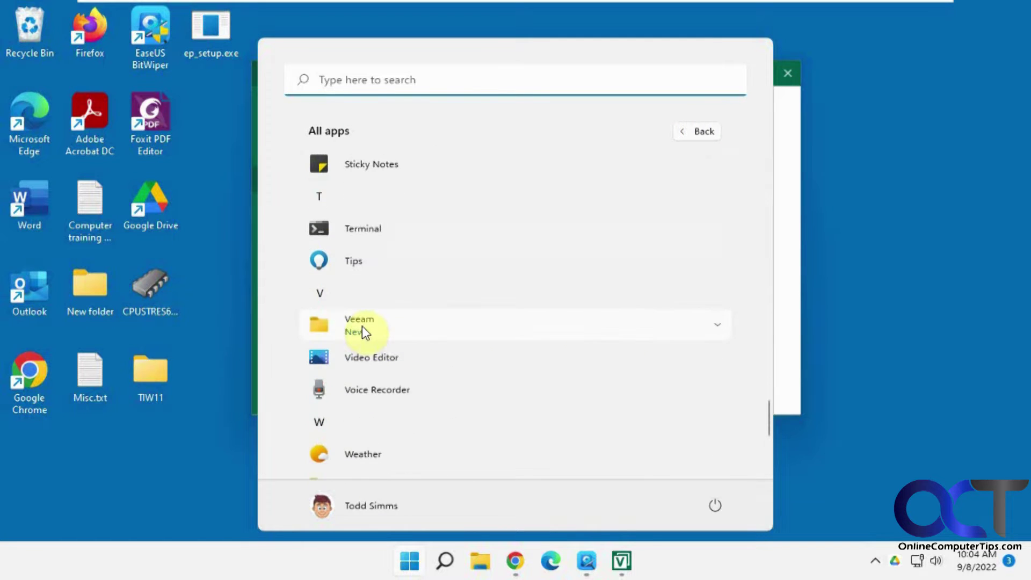
left_click(362, 327)
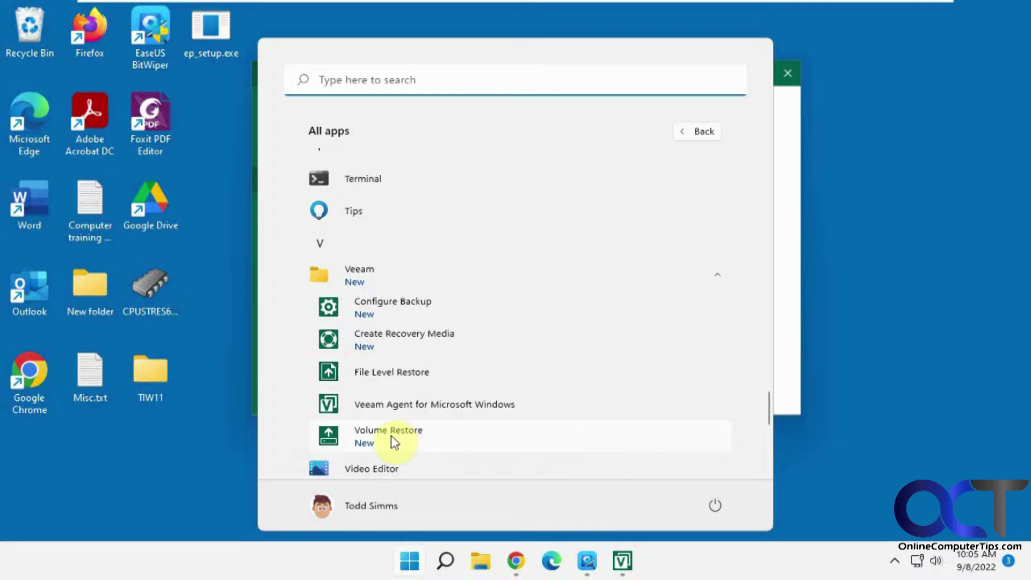
left_click(795, 326)
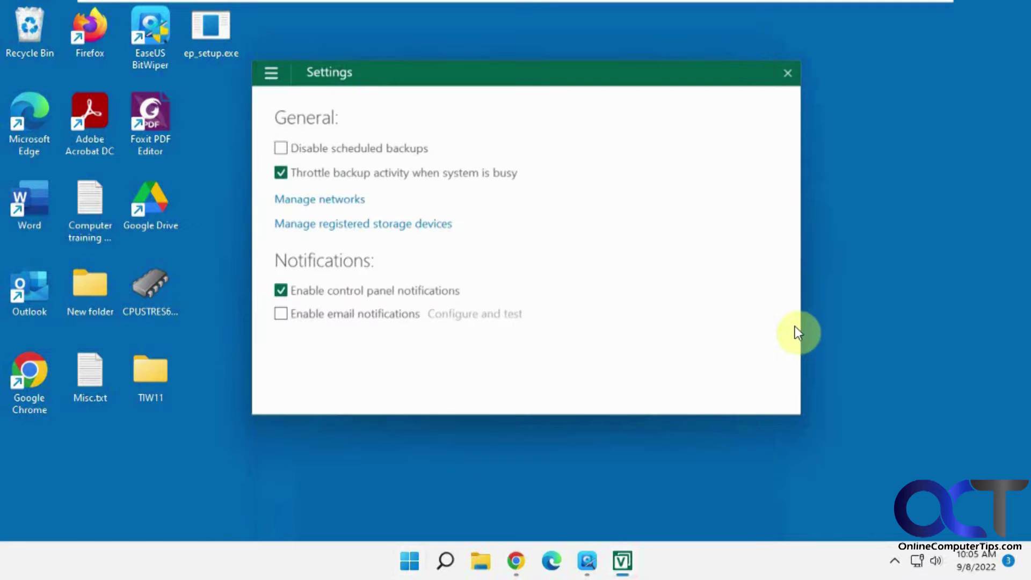
Switch to the Volume backup job view and open the job in the Edit Backup Job wizard.
left_click(273, 75)
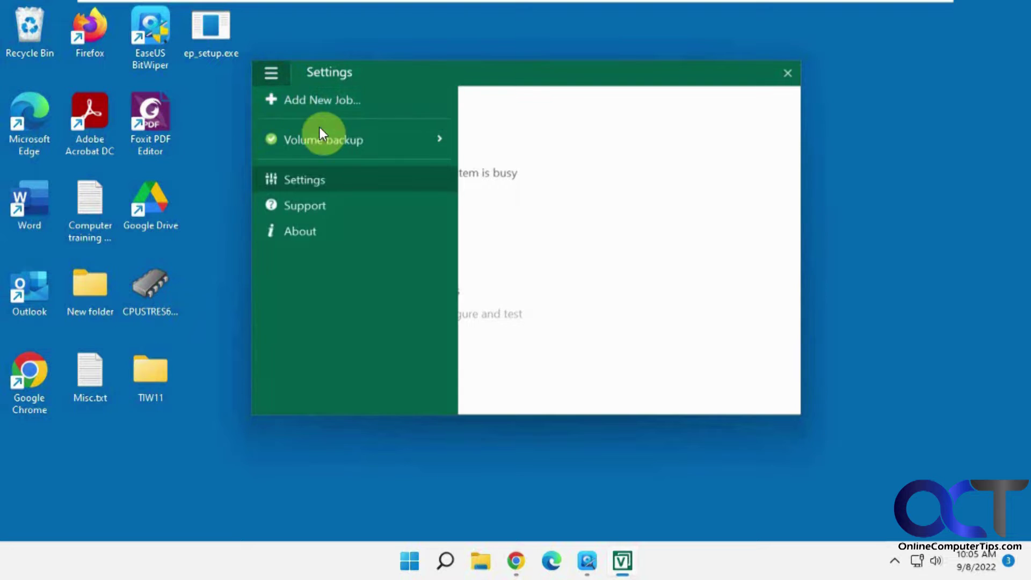
left_click(331, 140)
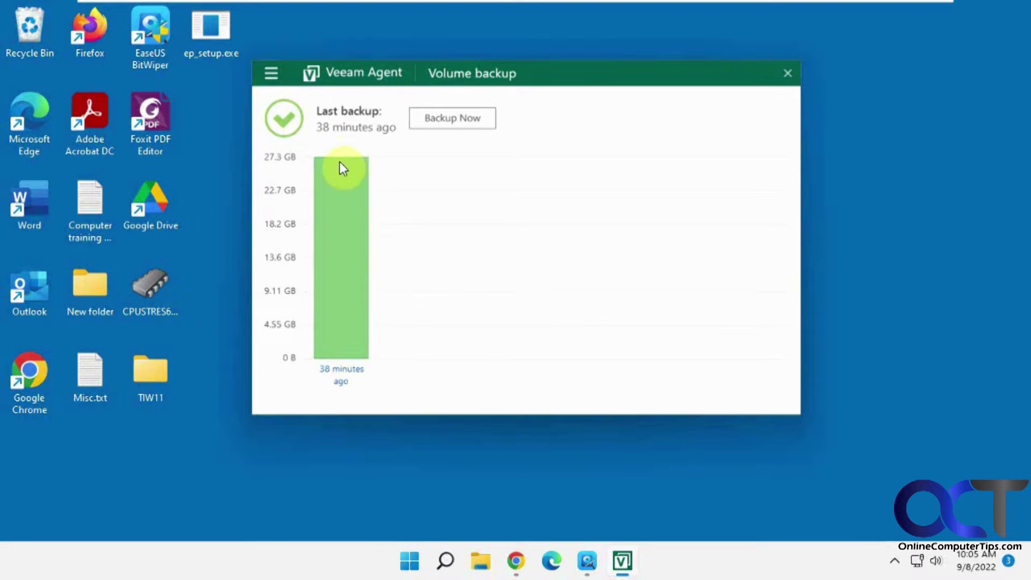
left_click(271, 73)
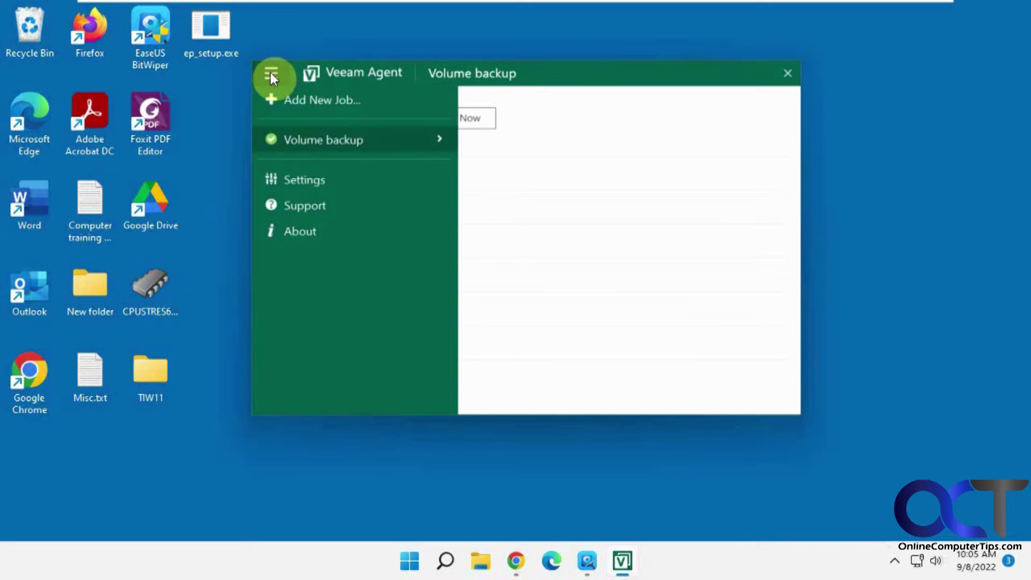
left_click(376, 138)
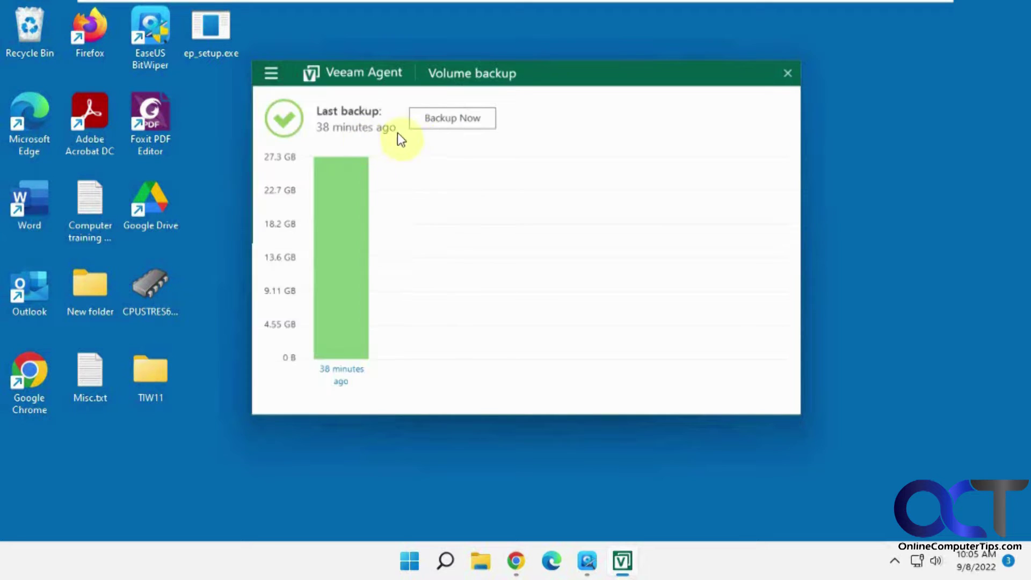
left_click(270, 75)
mouse_move(400, 151)
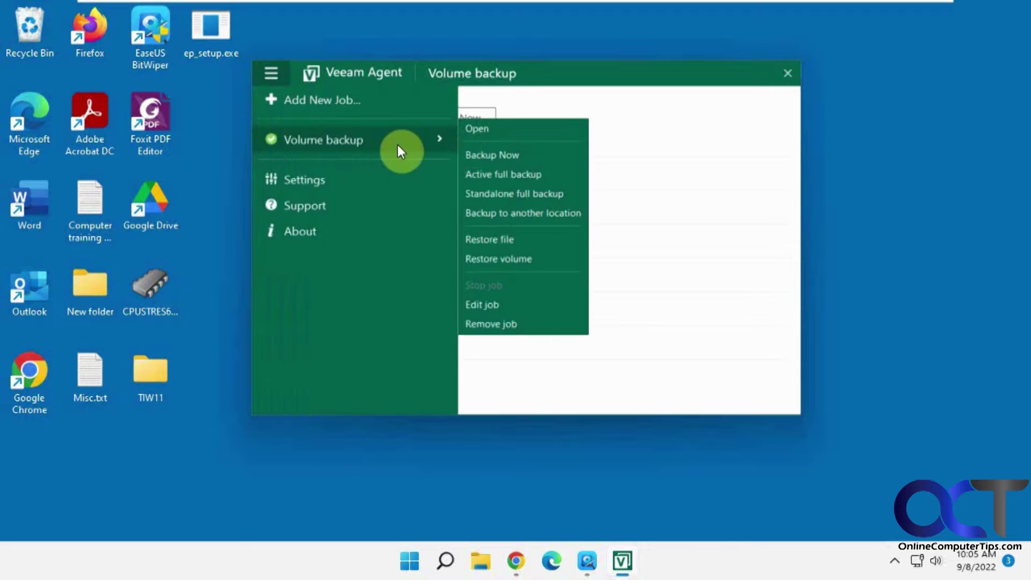
left_click(488, 303)
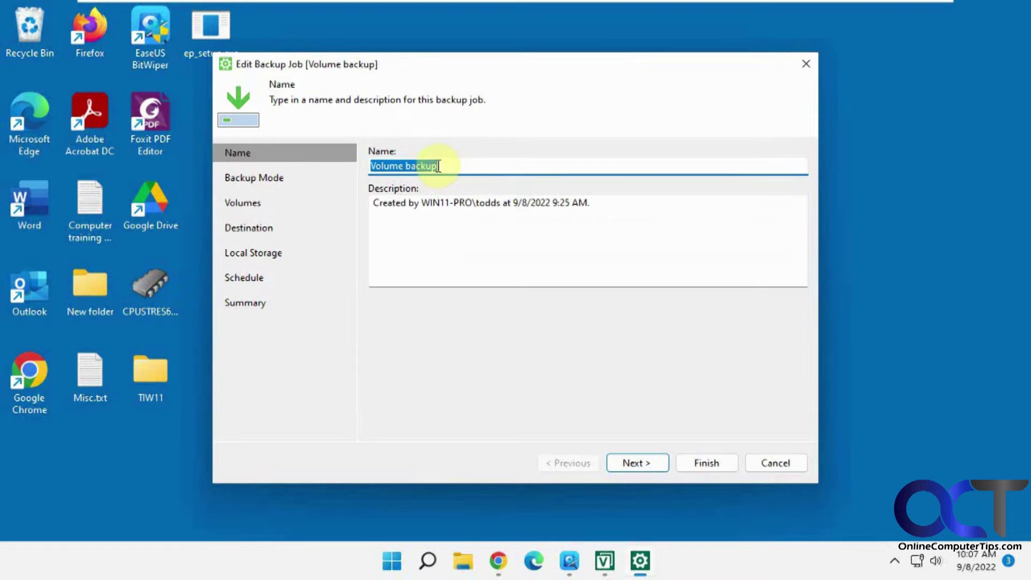
Review the volume-level backup mode and the Local Disk (C:) selection, toggling system and hidden volumes on and off.
left_click(260, 179)
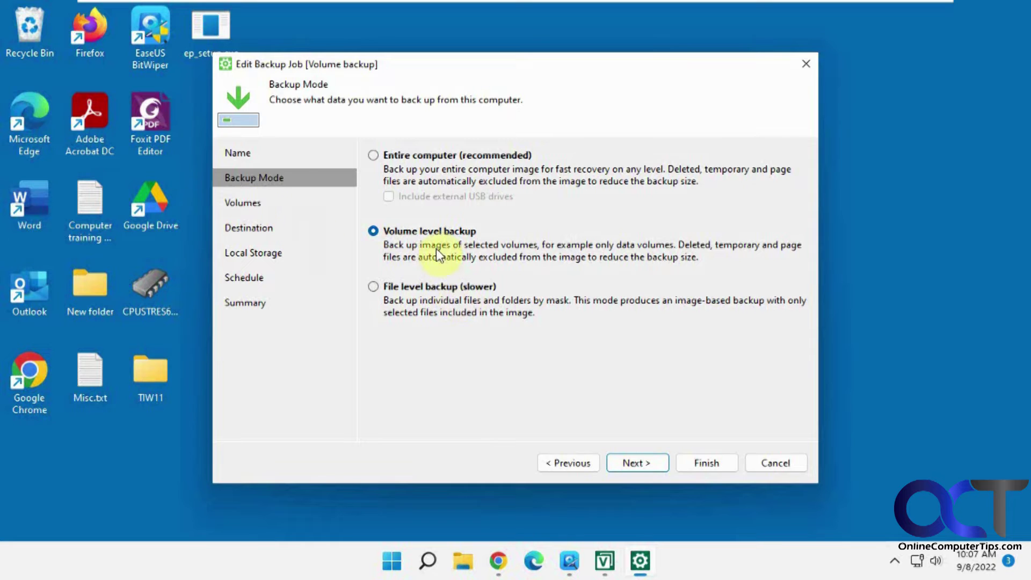
left_click(239, 204)
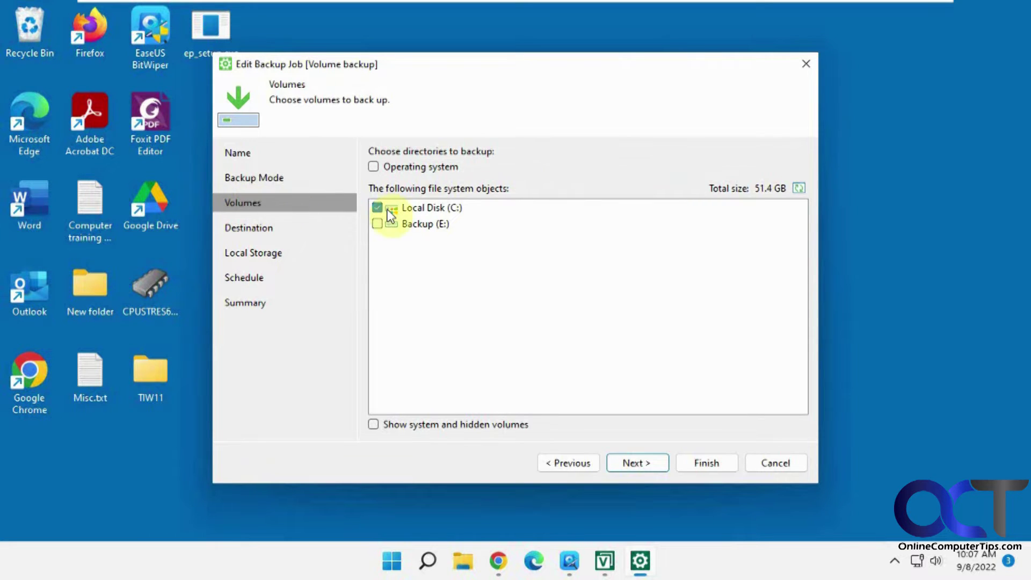
left_click(442, 208)
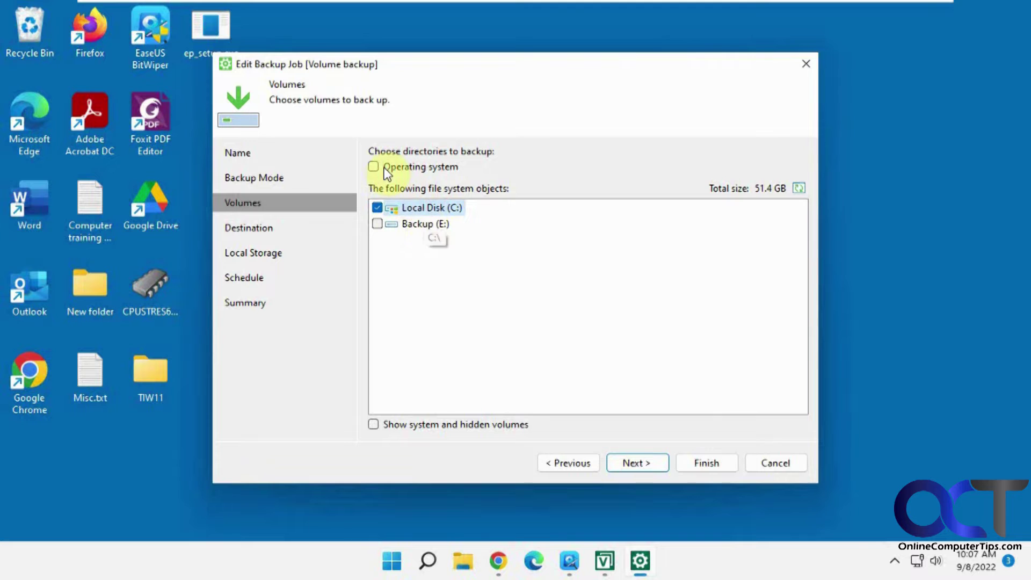
left_click(399, 429)
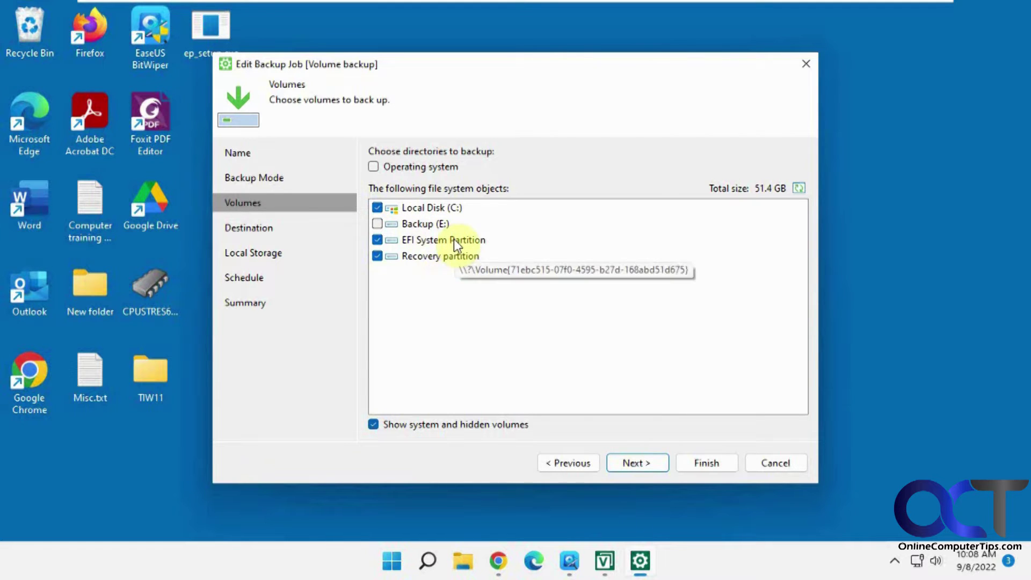
left_click(422, 426)
left_click(267, 228)
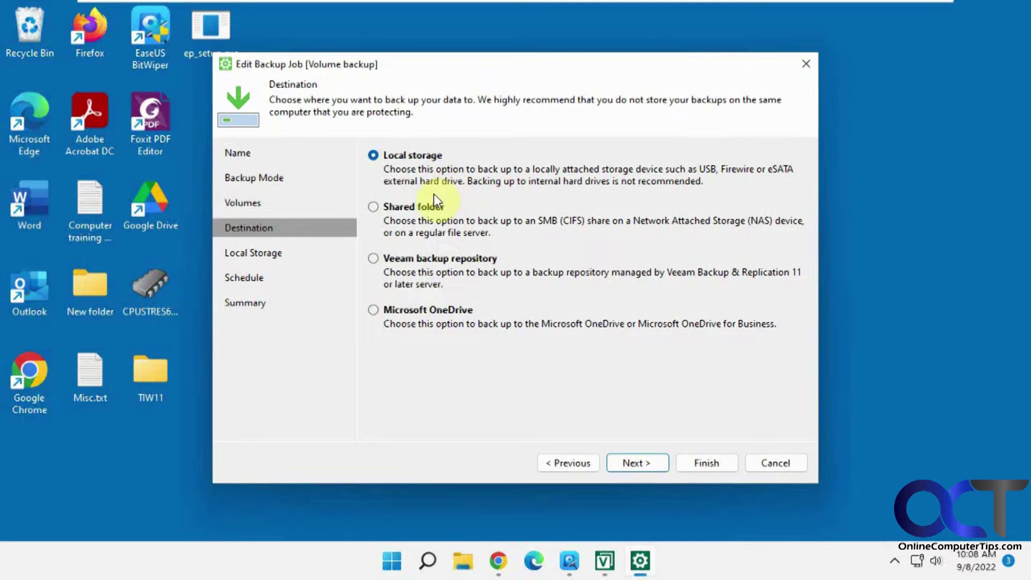
Preview the Shared folder and Veeam backup repository destination settings, going back to the choices each time.
left_click(423, 205)
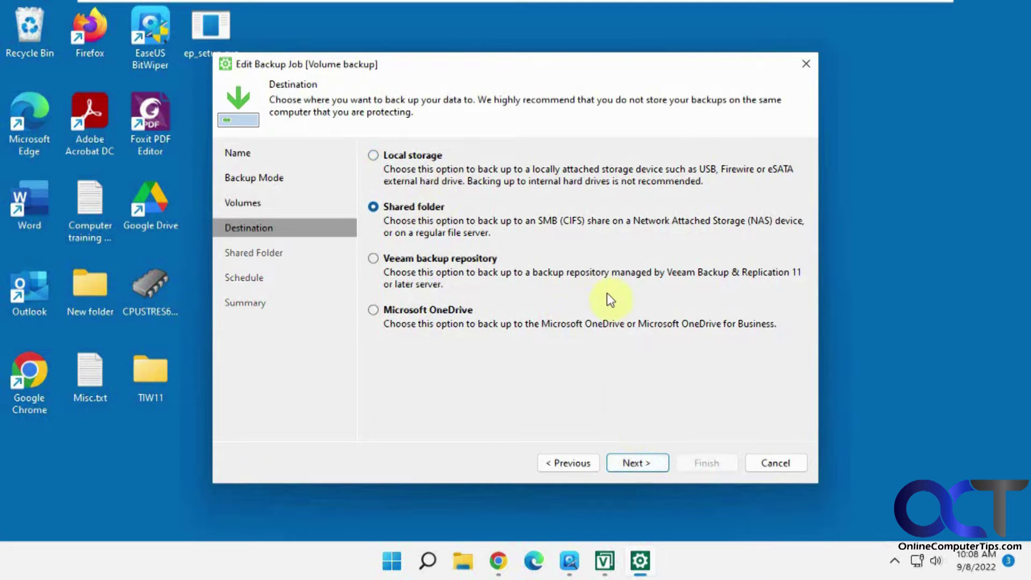
left_click(633, 463)
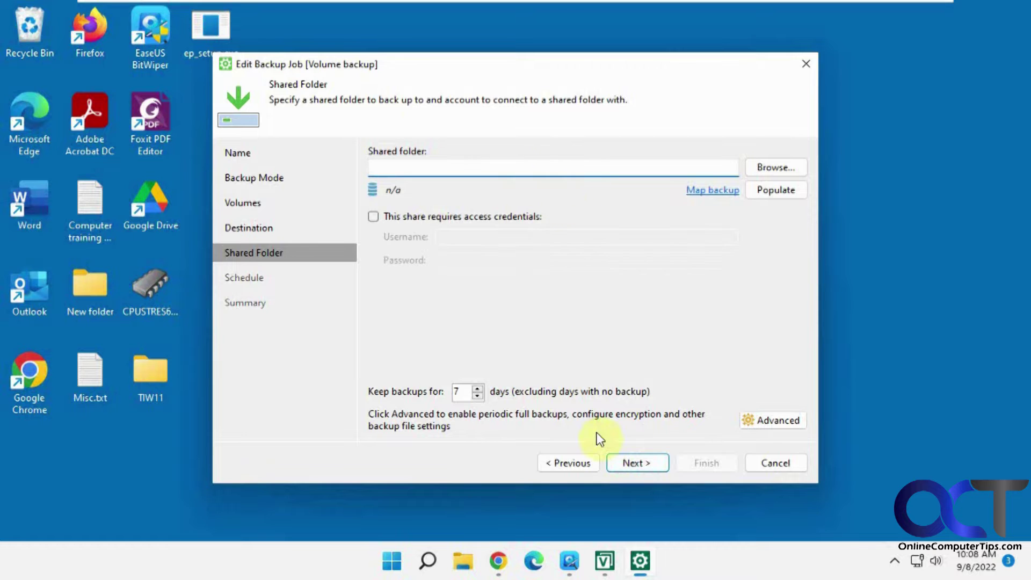
left_click(576, 467)
left_click(466, 262)
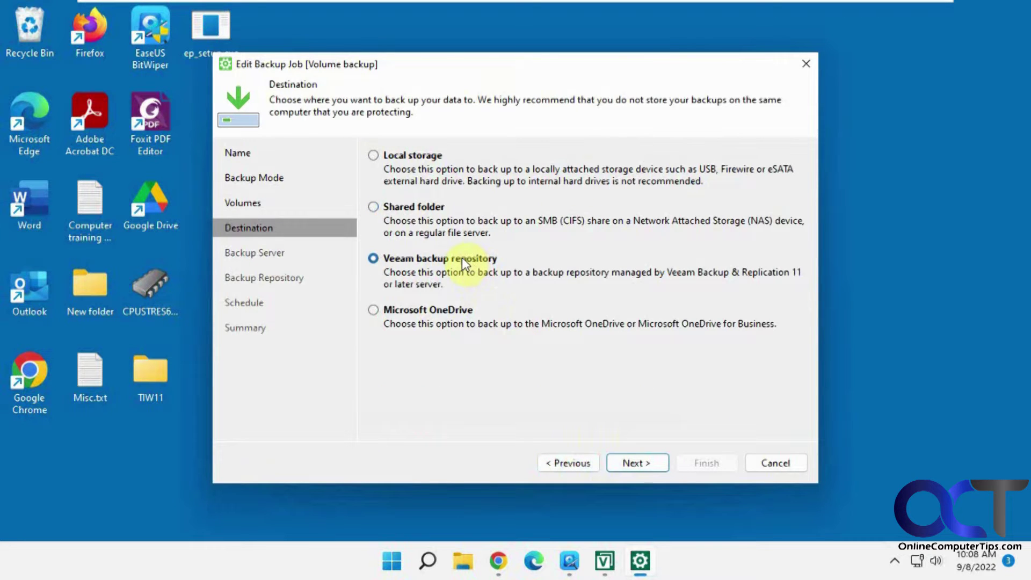
left_click(634, 462)
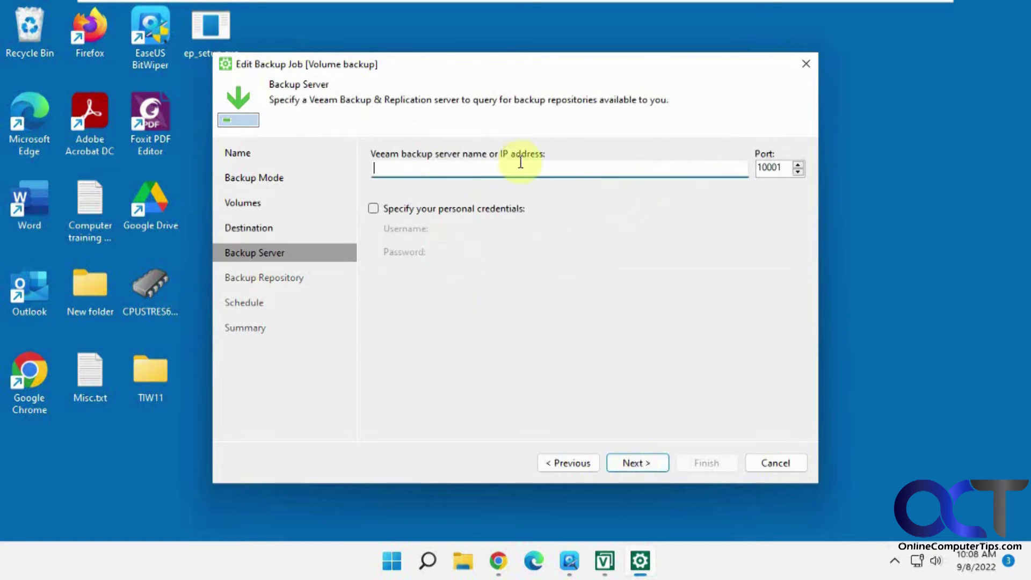
left_click(566, 471)
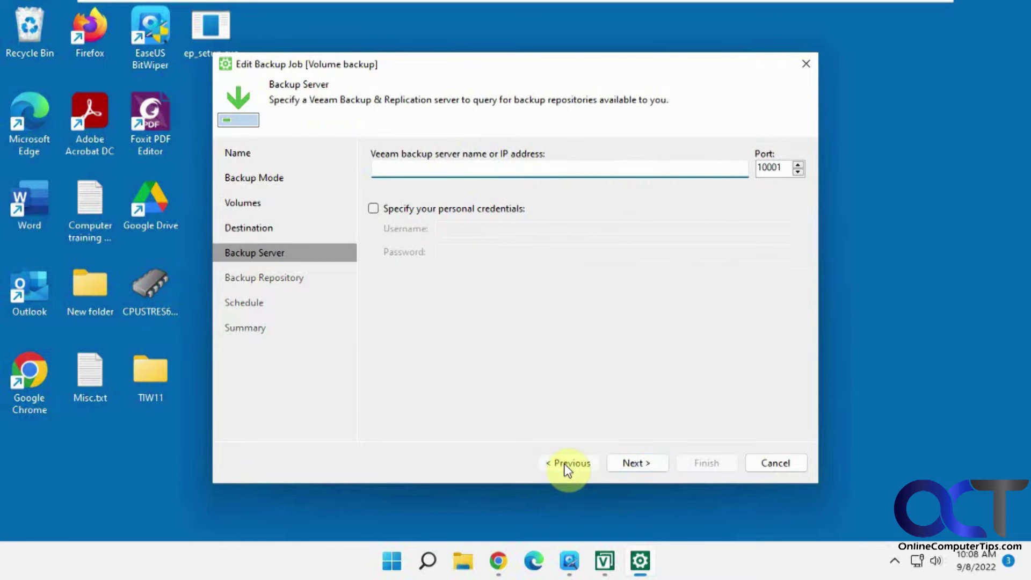
Try Microsoft OneDrive, dismiss its limitation error, and reselect Local storage as the destination.
left_click(431, 310)
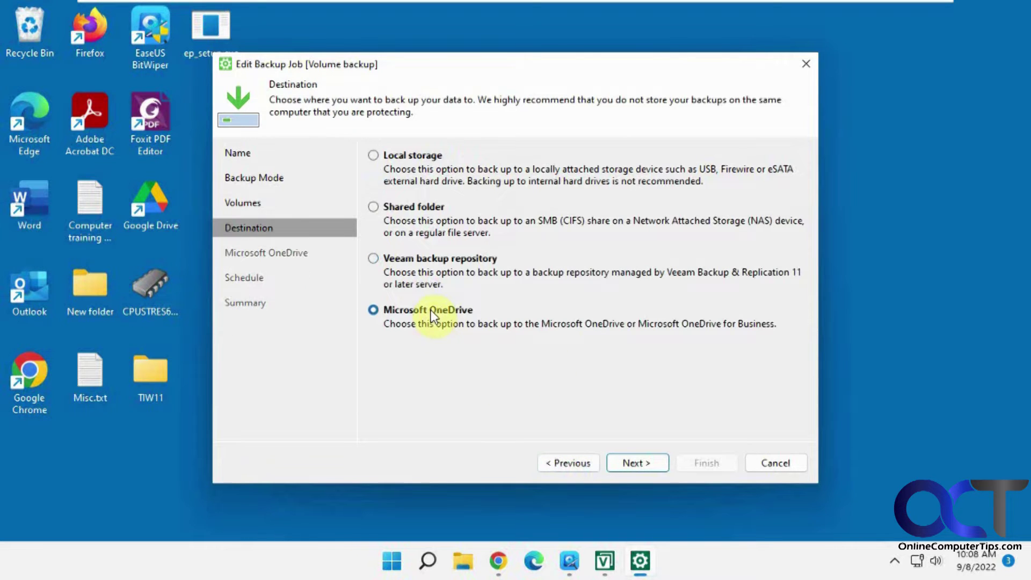
left_click(641, 465)
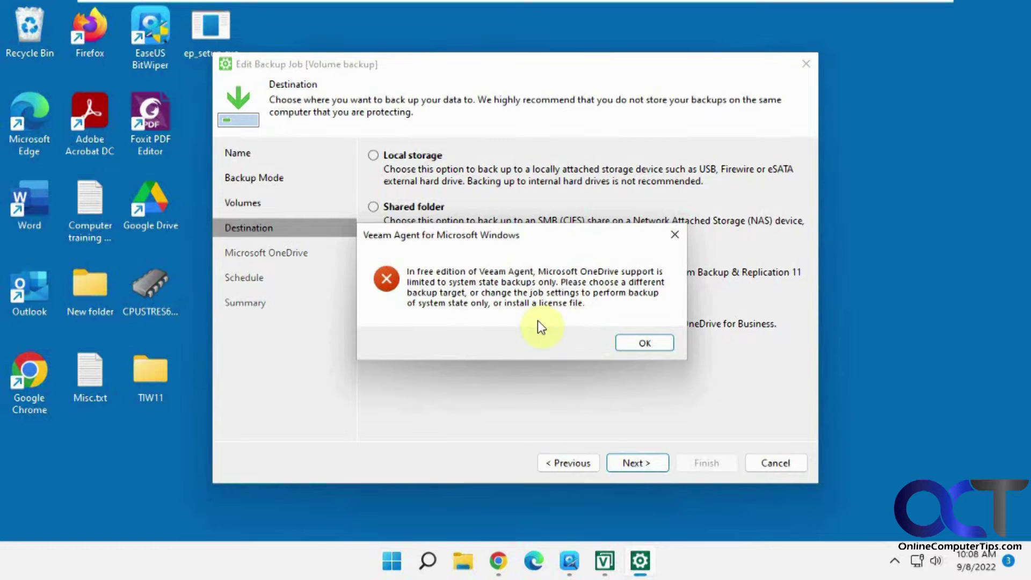
left_click(644, 343)
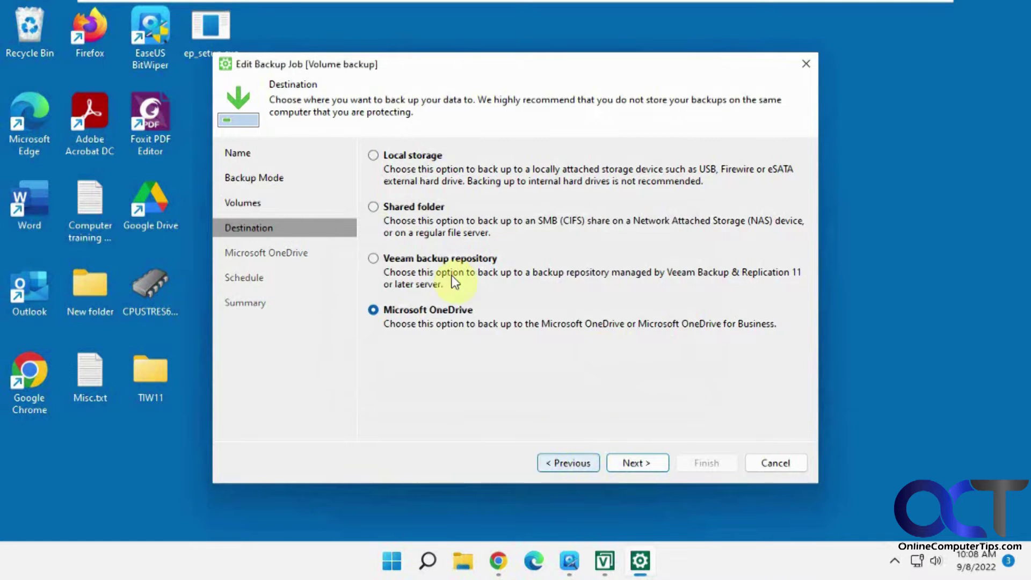
left_click(415, 156)
left_click(636, 463)
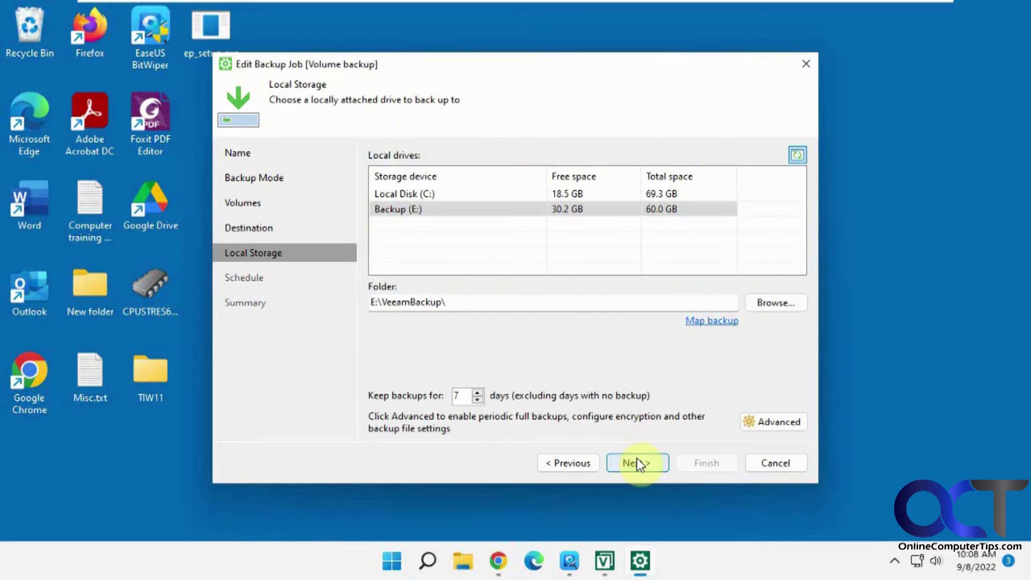
left_click(422, 214)
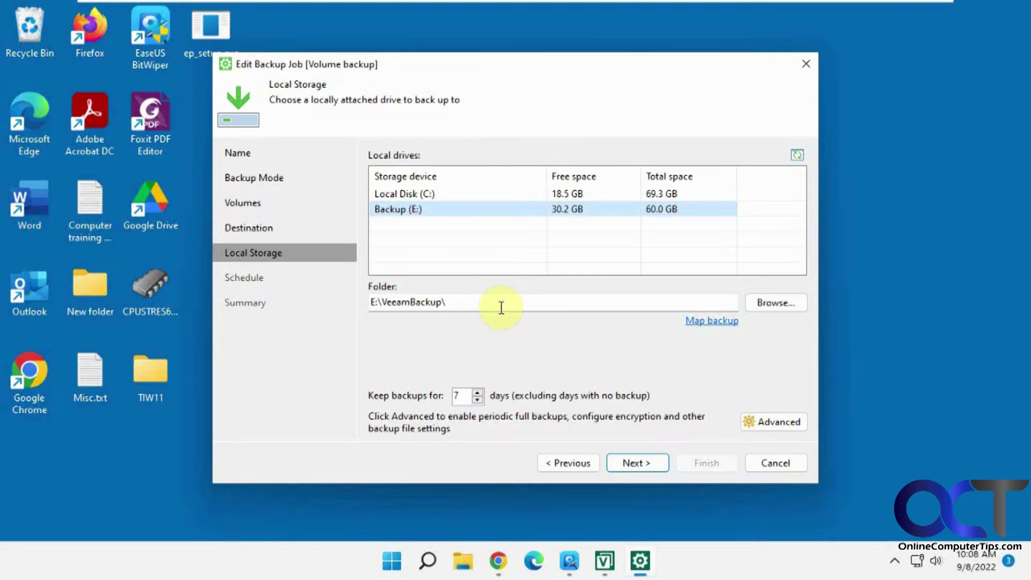
left_click(773, 424)
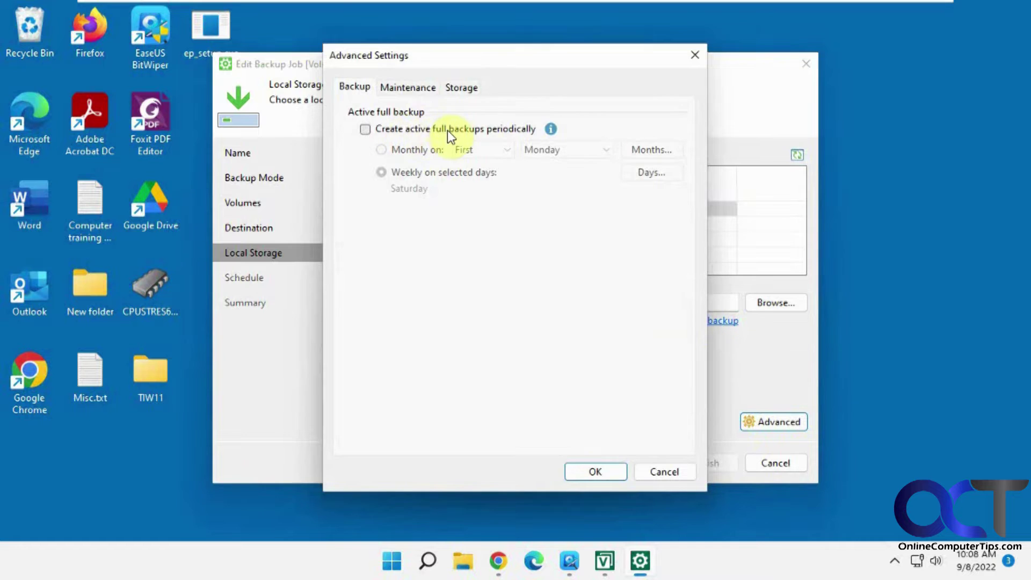
left_click(412, 92)
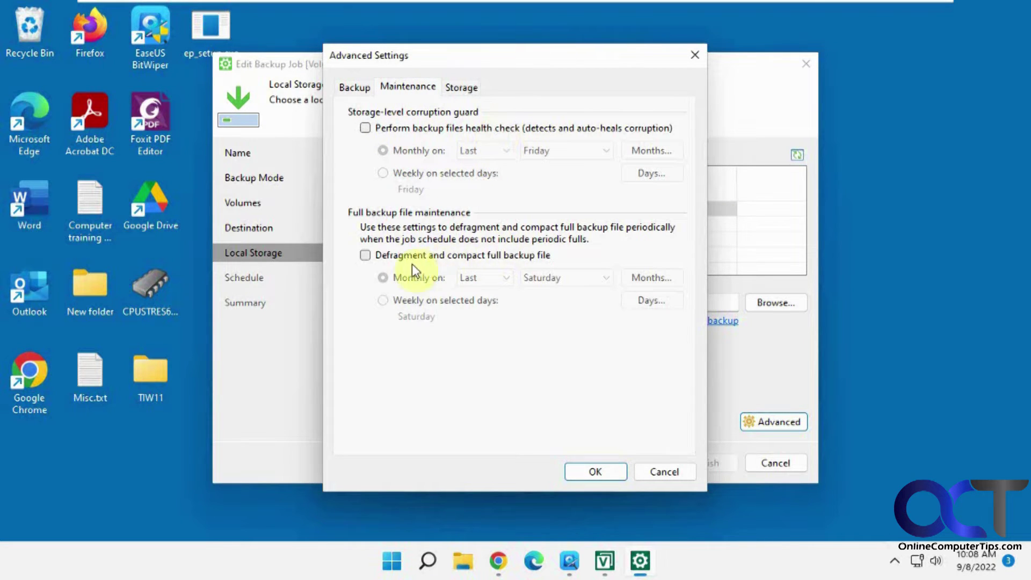
left_click(456, 88)
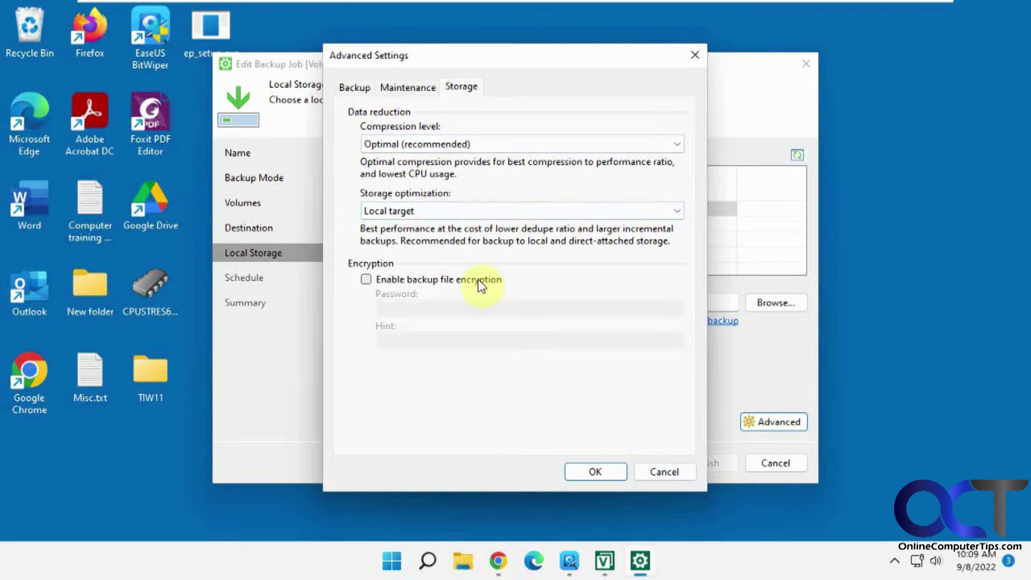
left_click(660, 472)
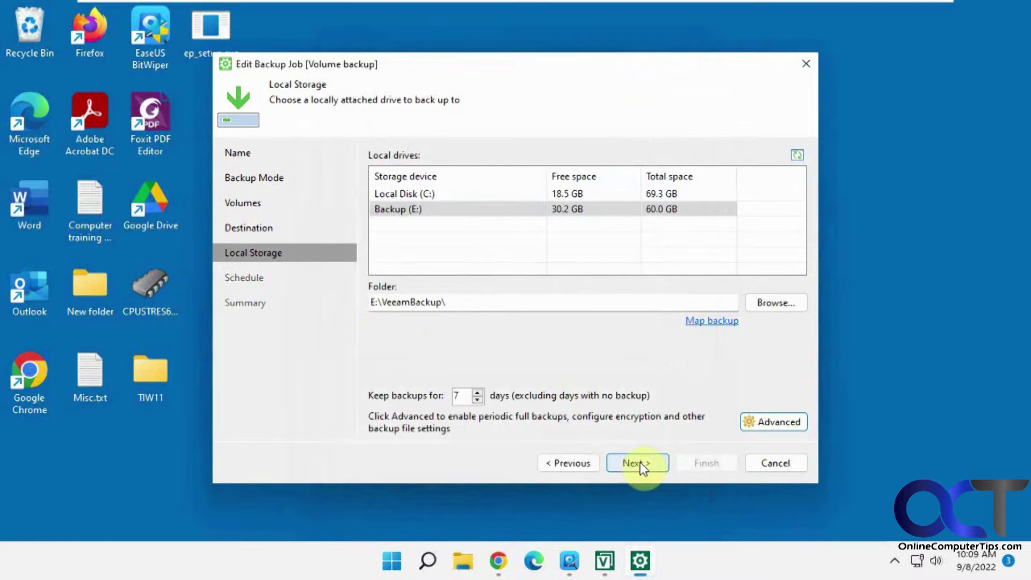
left_click(637, 463)
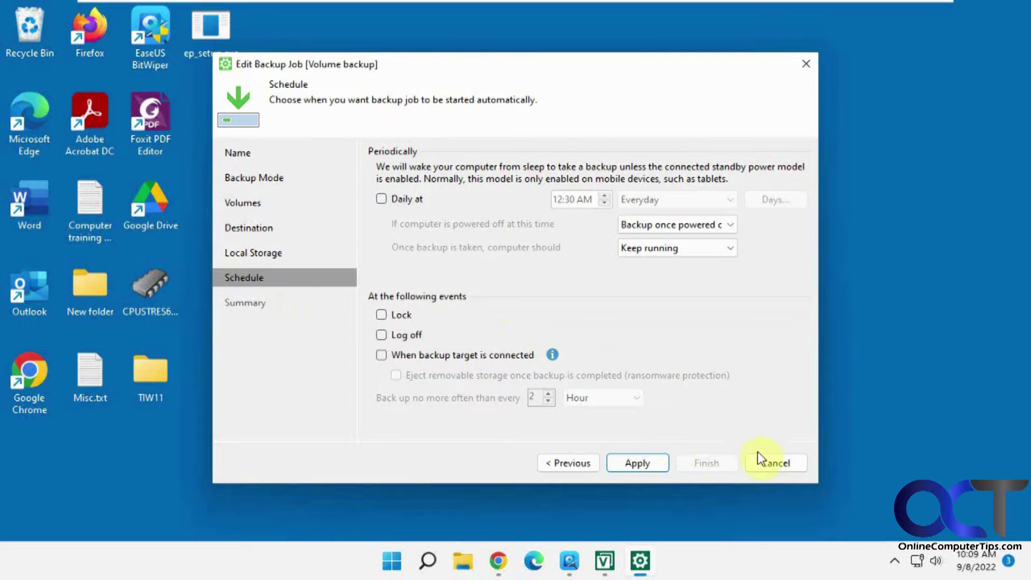
Cancel the Edit Backup Job wizard and confirm exiting without applying changes.
left_click(774, 464)
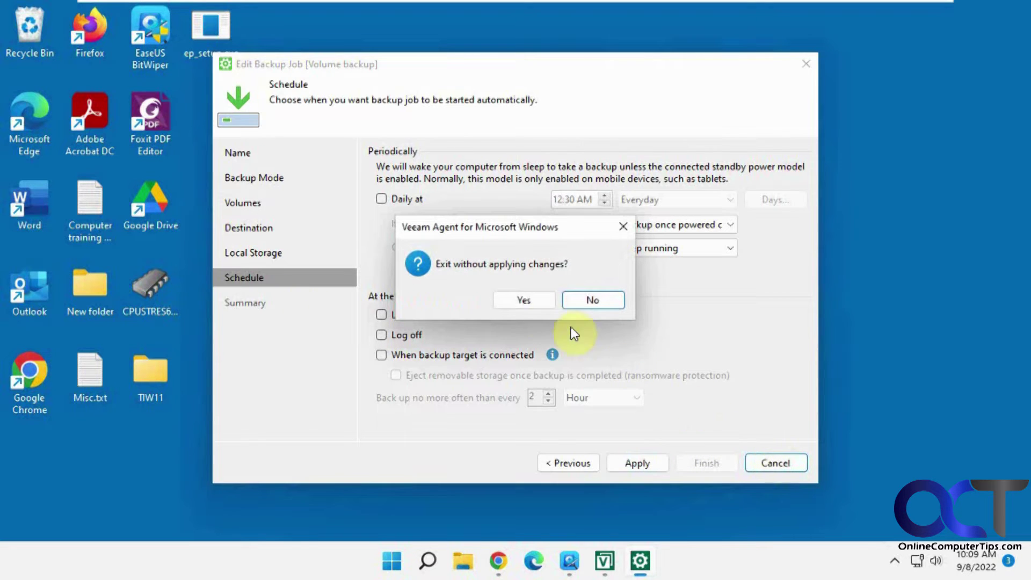
left_click(524, 301)
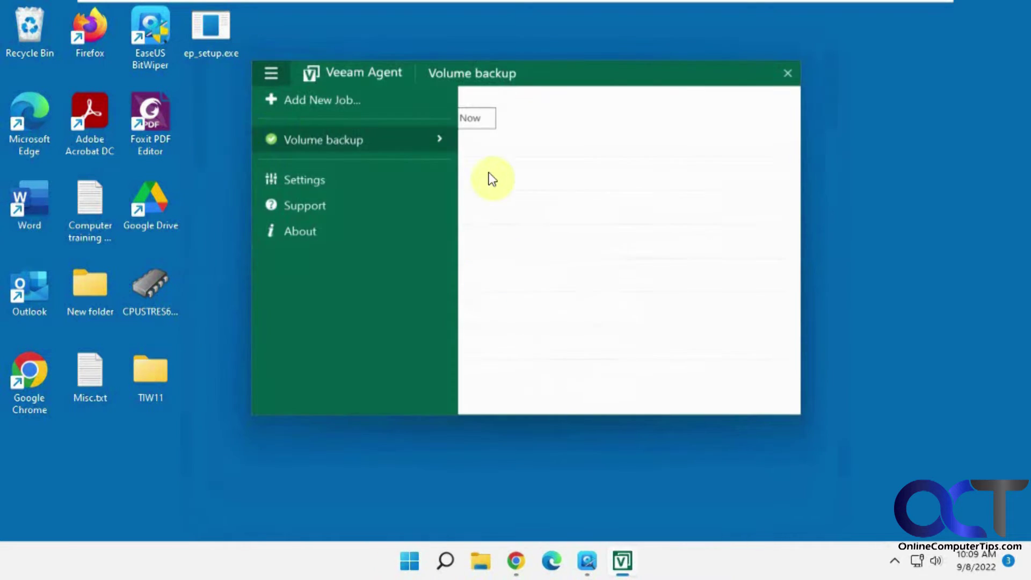
Launch File Level Restore from the Volume backup job's Restore file menu entry.
left_click(529, 116)
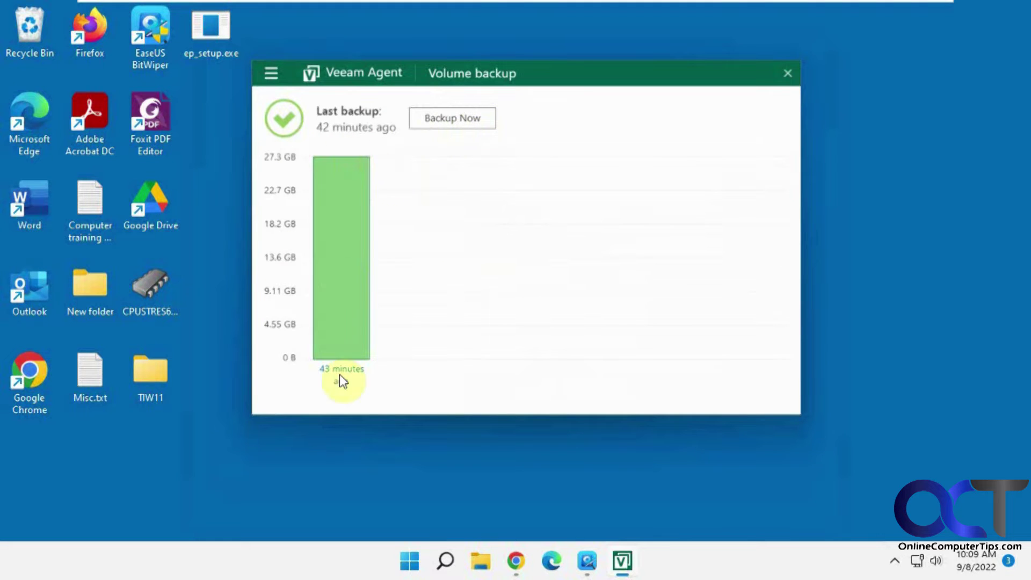
left_click(269, 76)
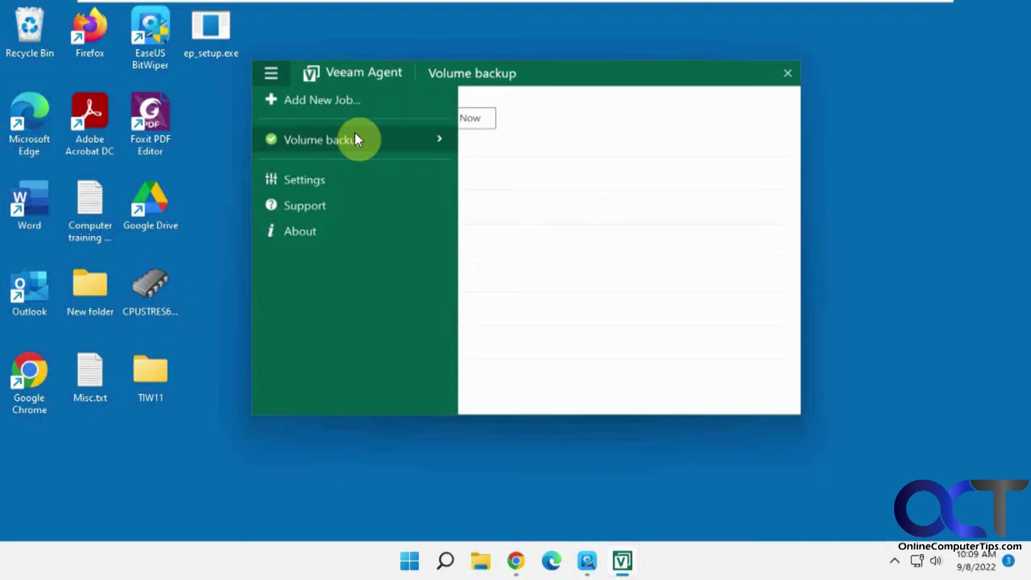
mouse_move(356, 134)
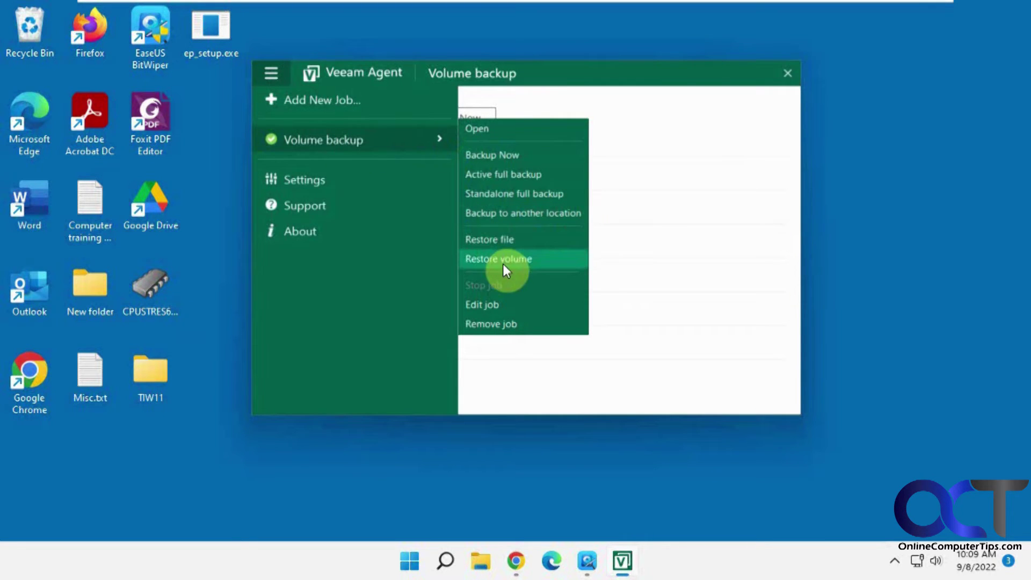
left_click(414, 560)
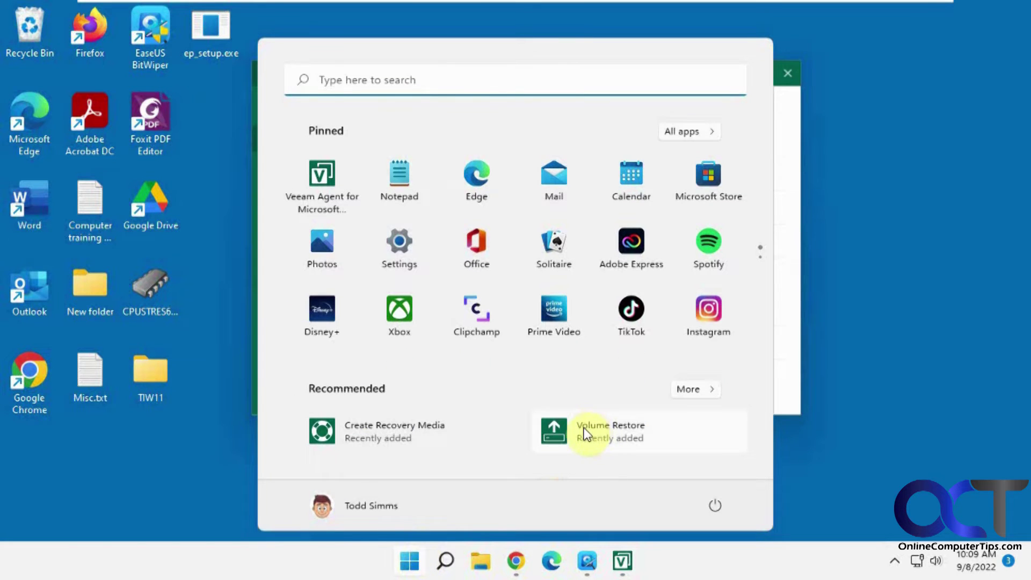
left_click(789, 111)
left_click(270, 74)
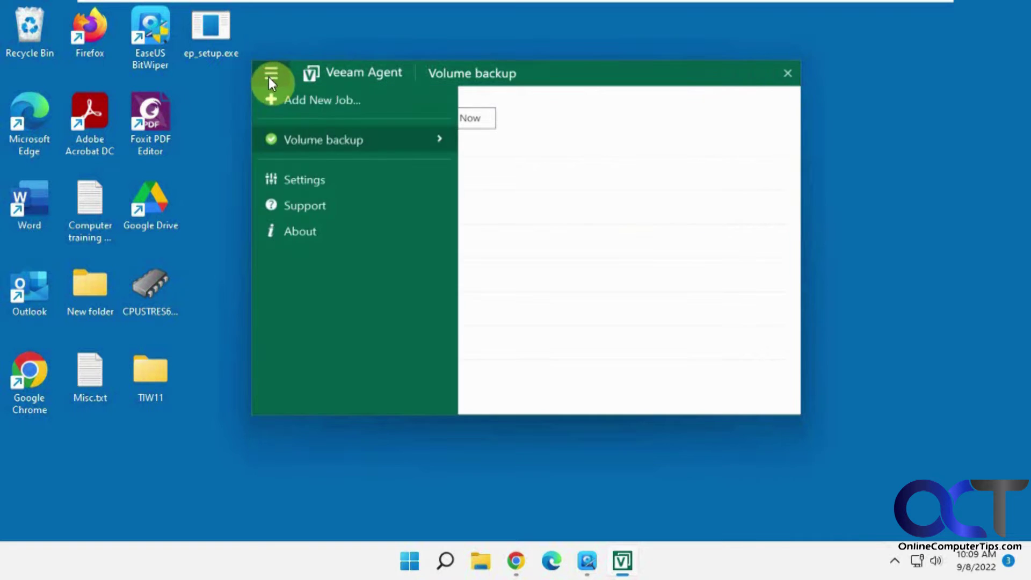
left_click(426, 141)
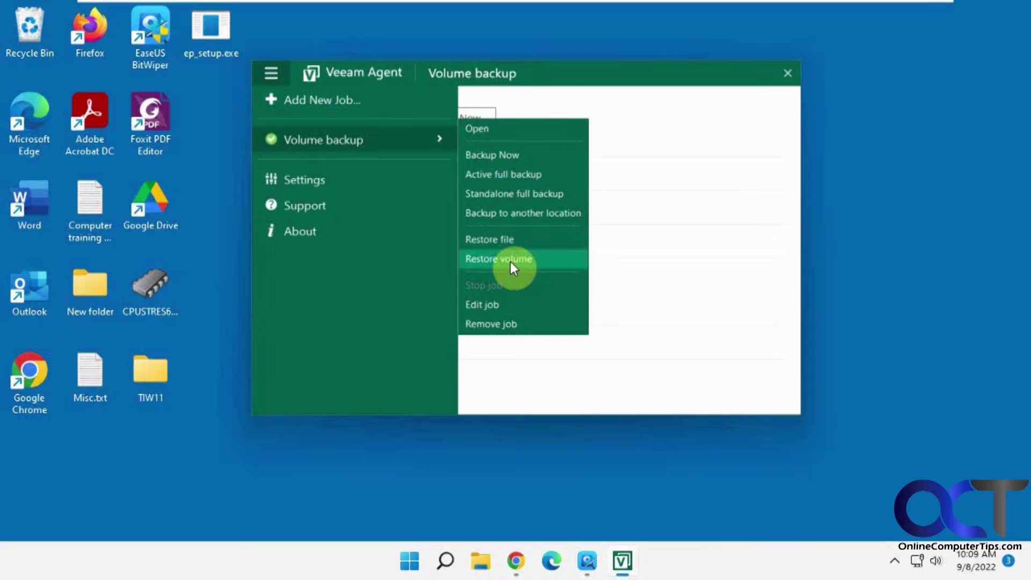
left_click(502, 241)
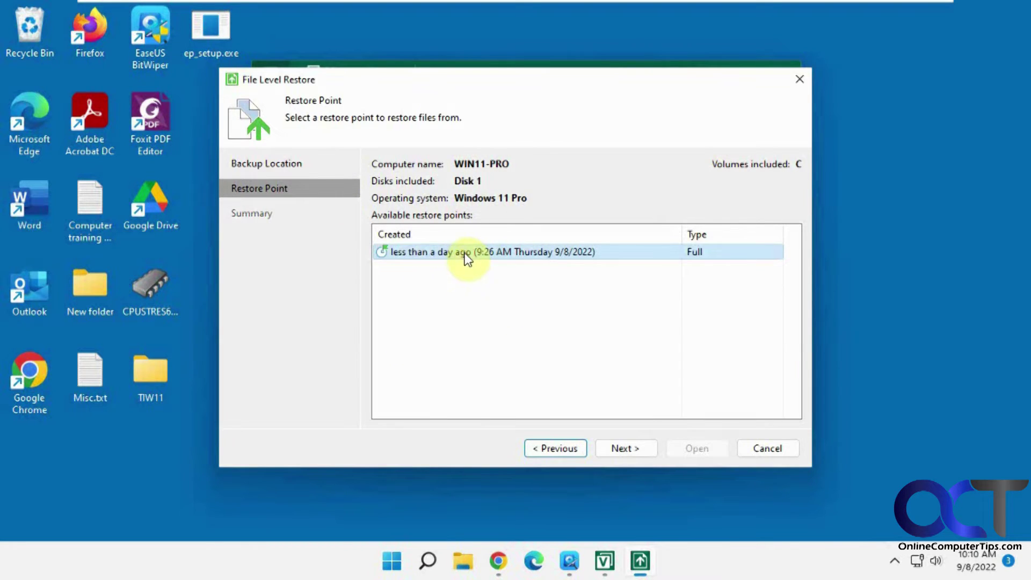
Keep the 9/8/2022 Full restore point and open drive C: in the Backup Browser.
left_click(626, 447)
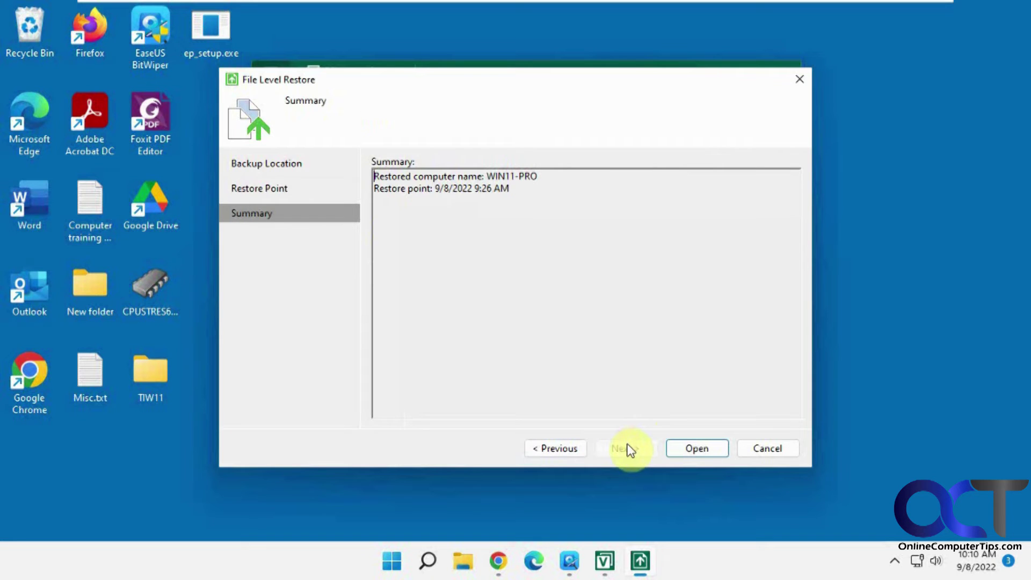
left_click(693, 449)
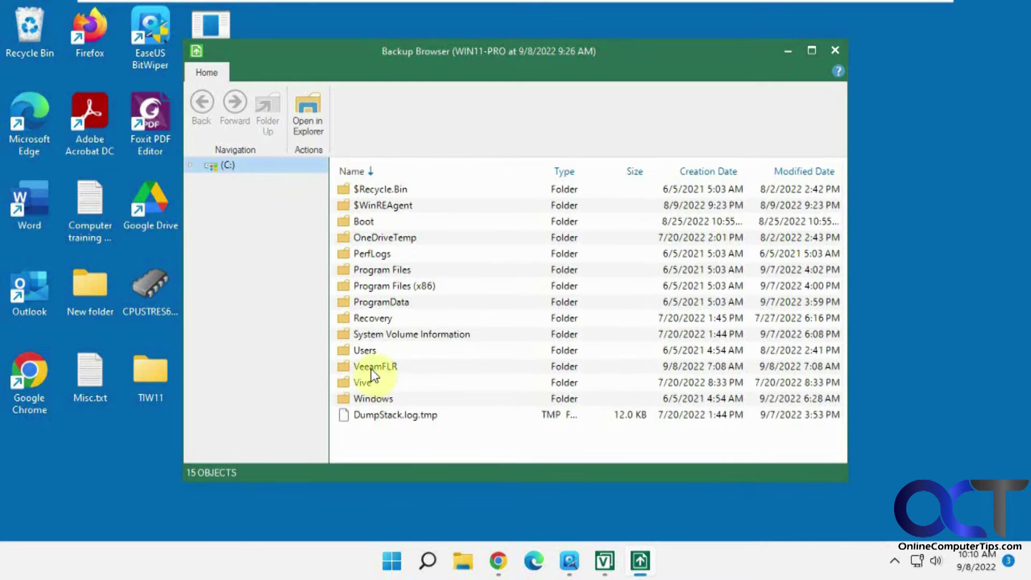
Drill into Users, then the user's profile folder, then Documents in the Backup Browser.
left_click(366, 352)
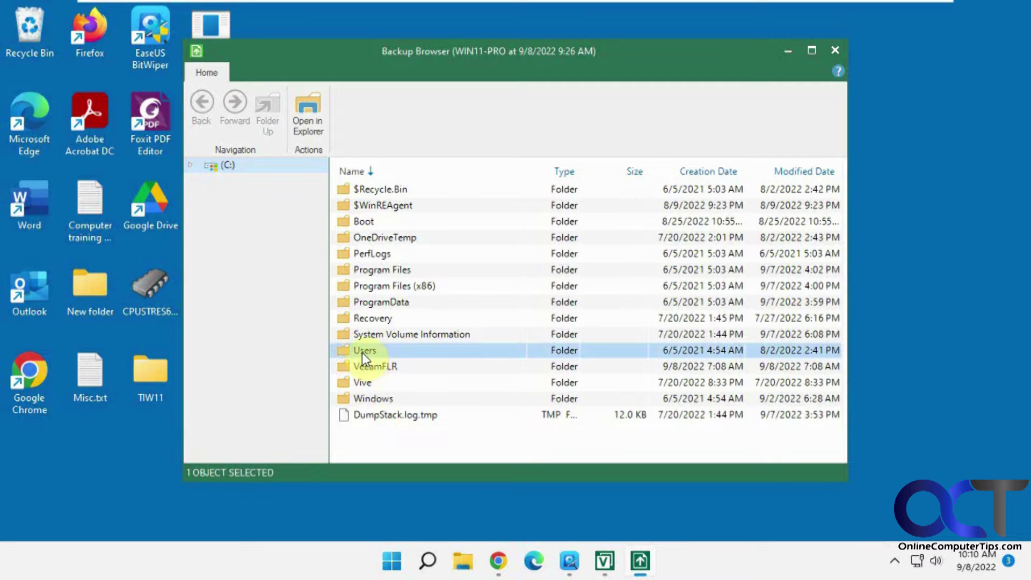
double_click(362, 352)
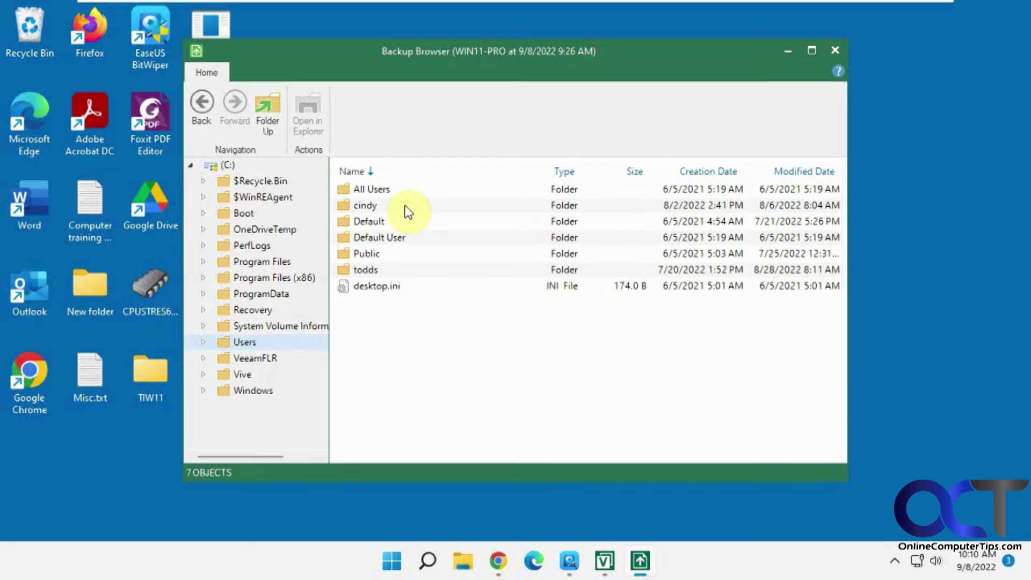
double_click(366, 271)
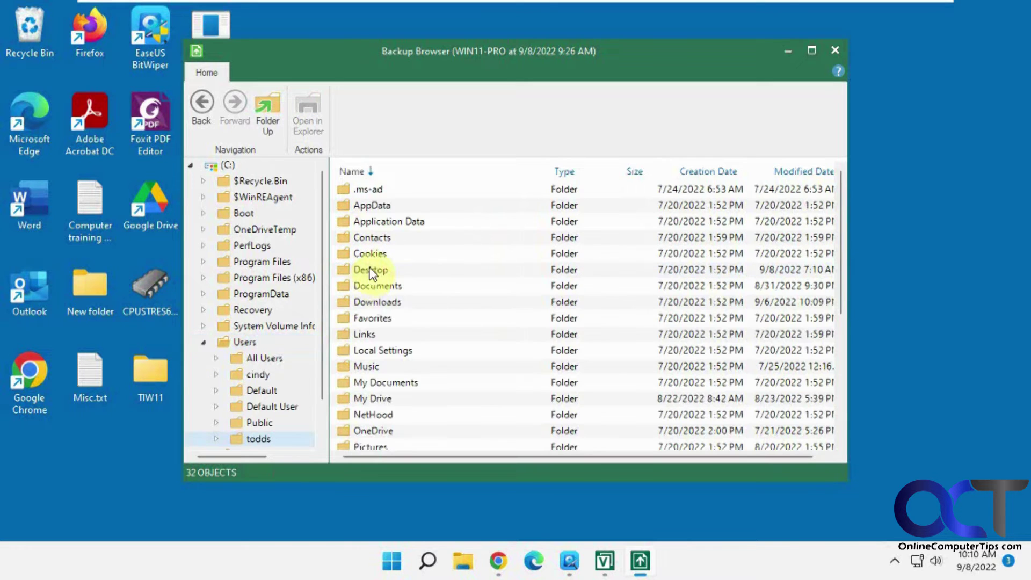
double_click(376, 285)
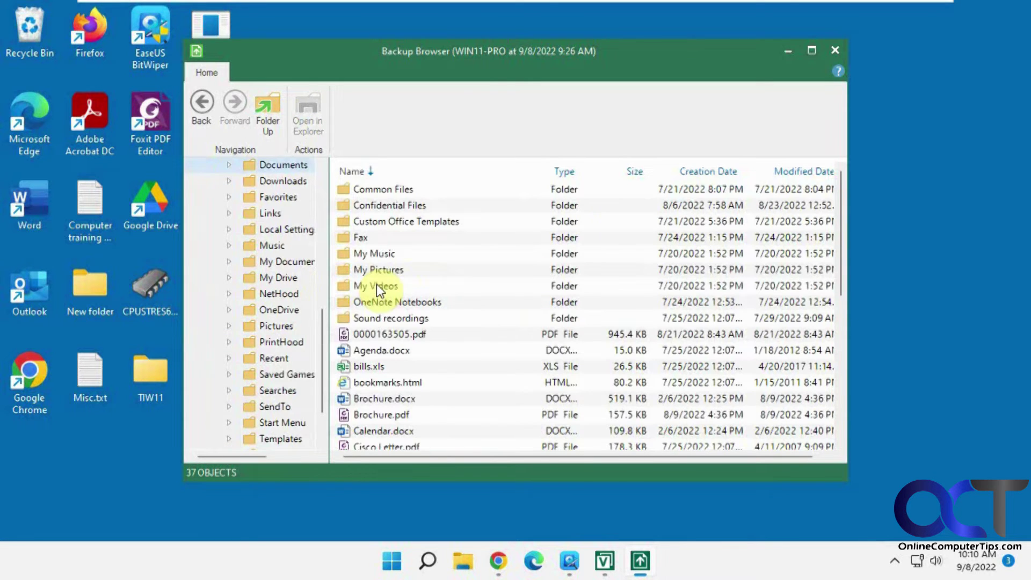
Copy 0000163505.pdf from the backup to the Desktop folder using Copy To.
left_click(385, 335)
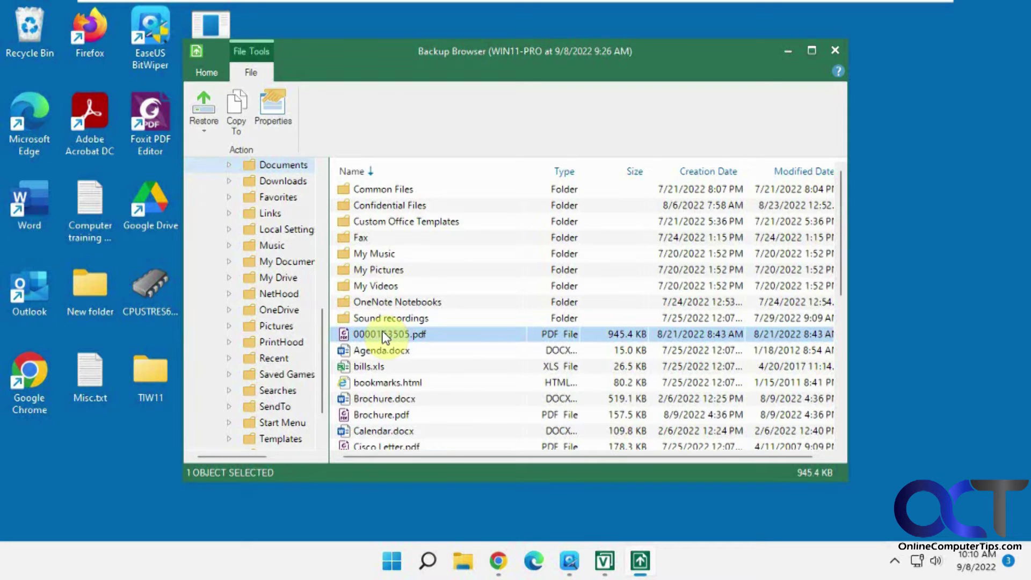
left_click(204, 134)
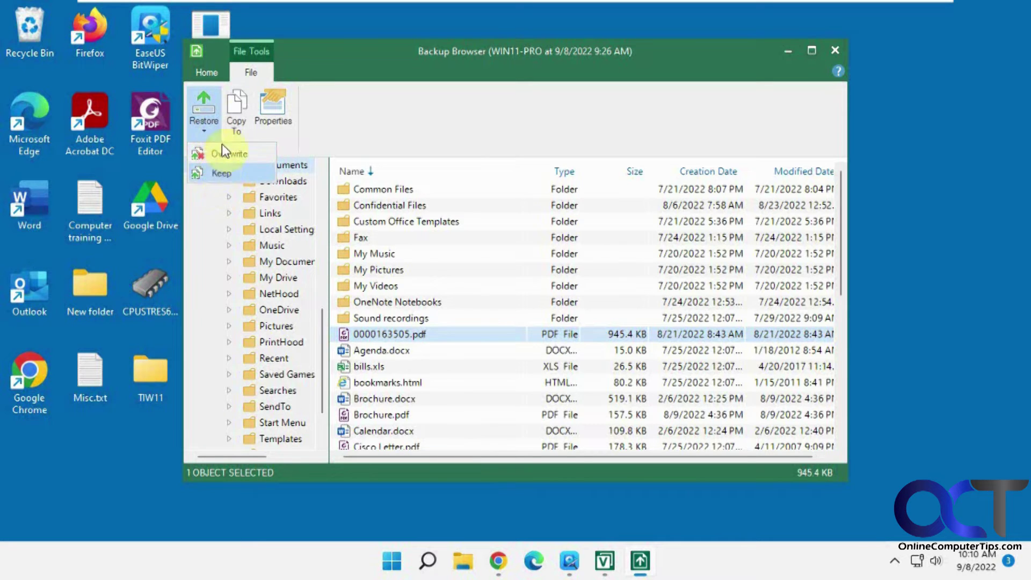
left_click(363, 117)
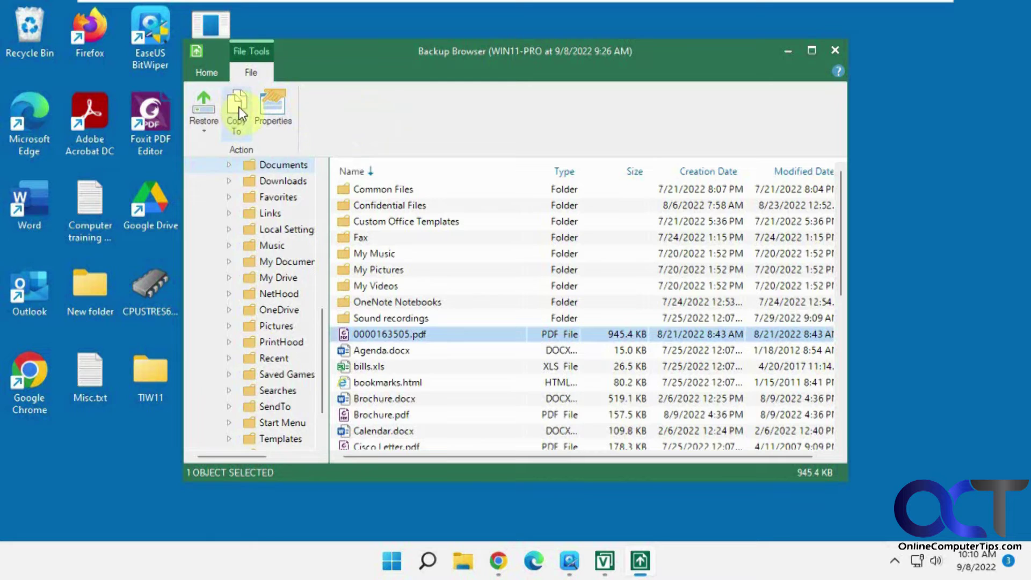
left_click(240, 107)
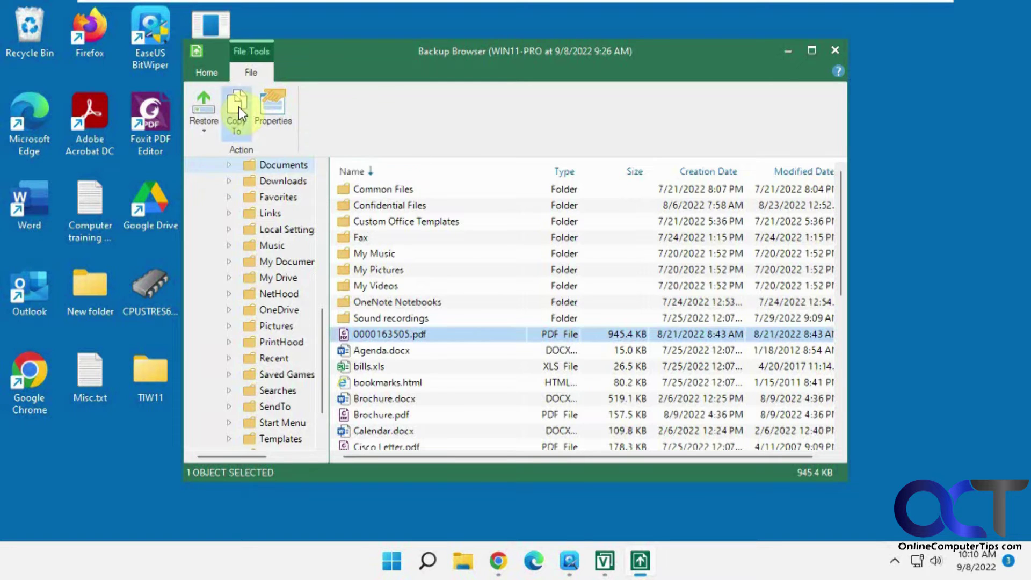
left_click(652, 252)
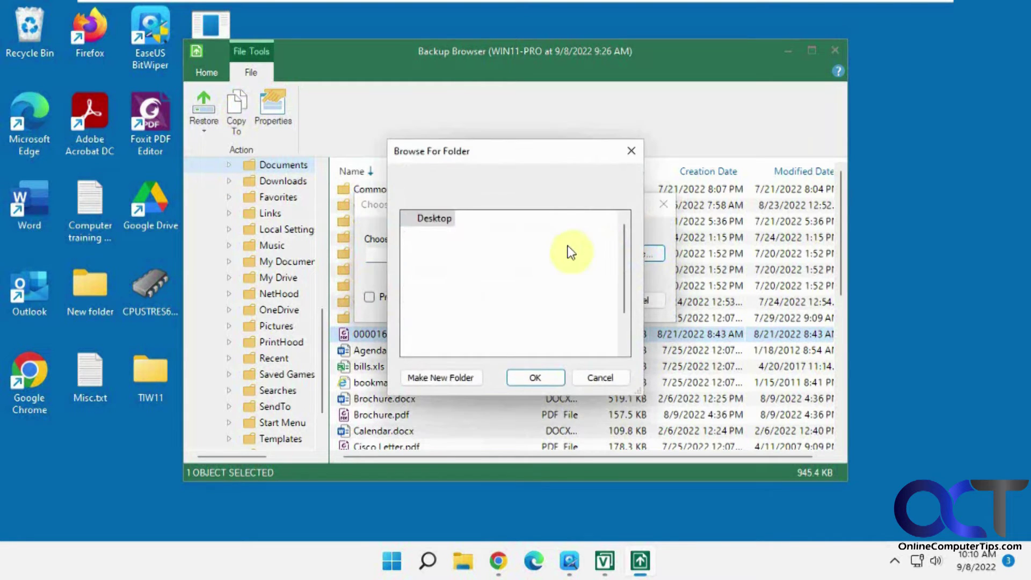
left_click(529, 378)
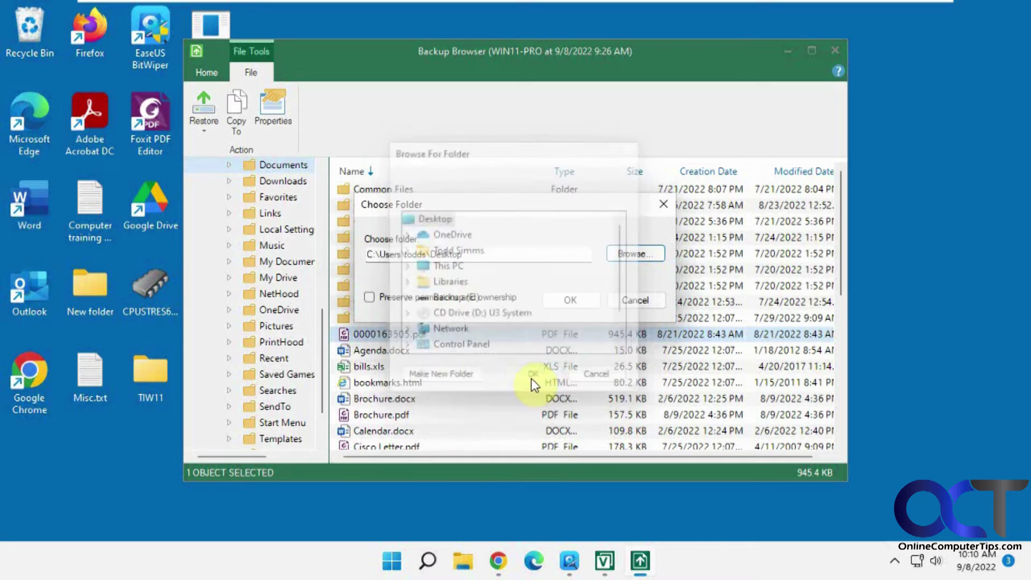
left_click(571, 301)
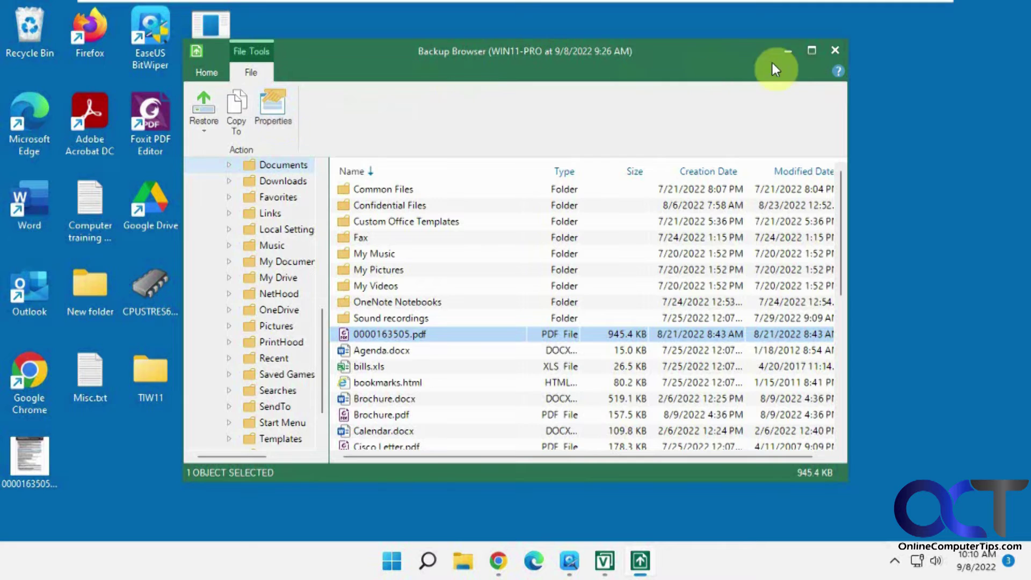
Close the Backup Browser, then view the Volume backup job's menu actions without choosing any.
left_click(839, 49)
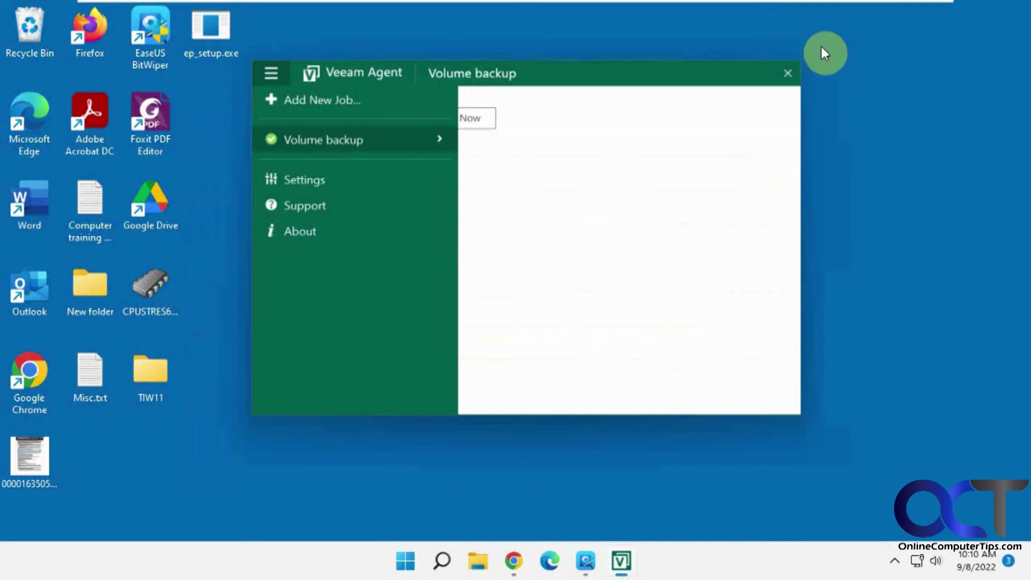
left_click(568, 143)
left_click(270, 74)
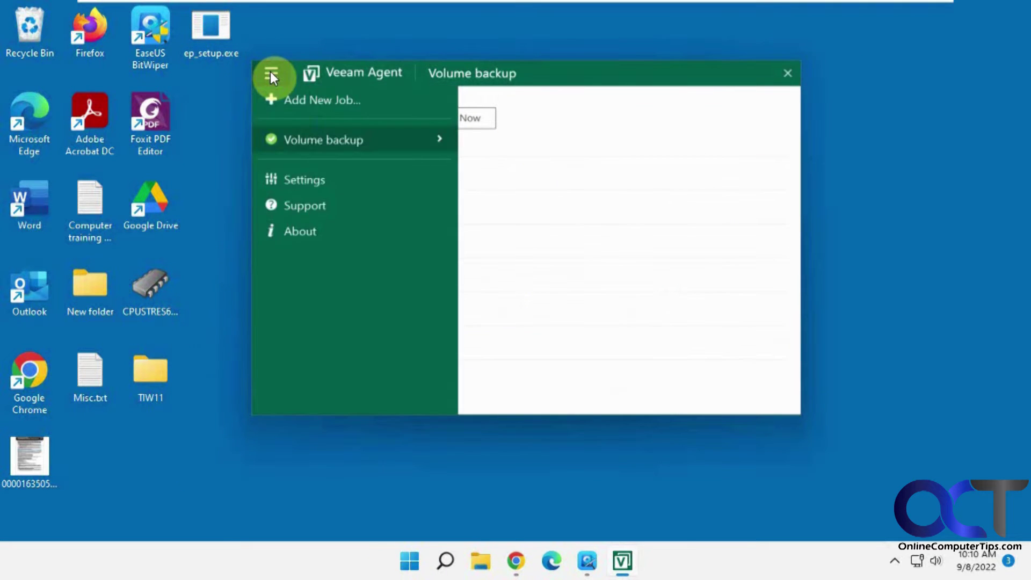
left_click(336, 137)
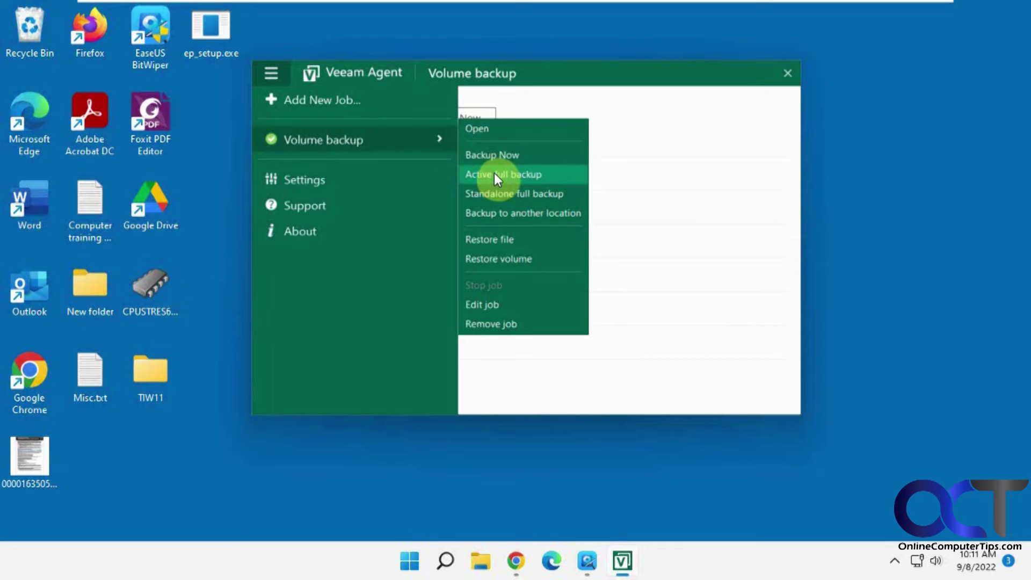
left_click(623, 200)
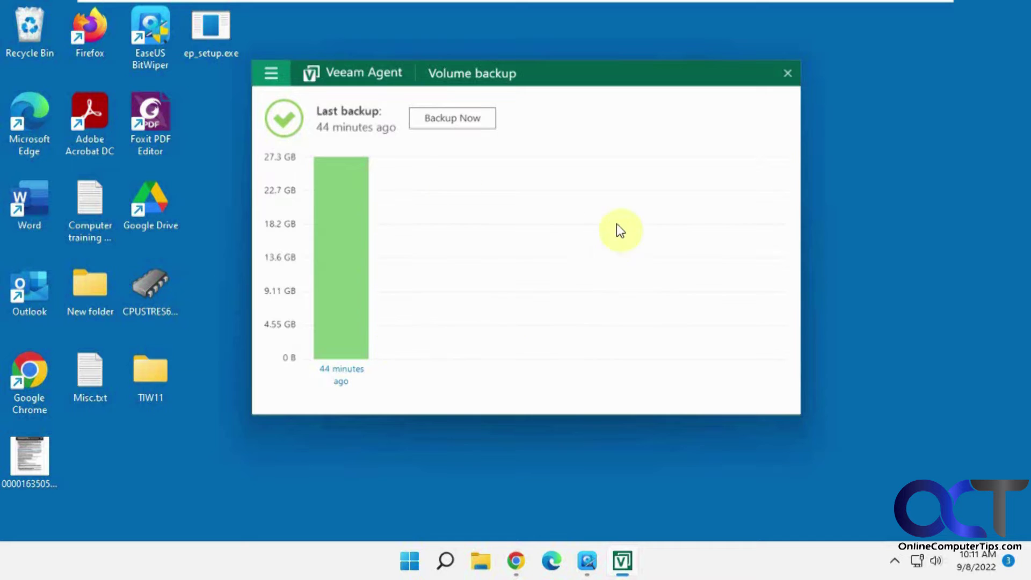
left_click(273, 74)
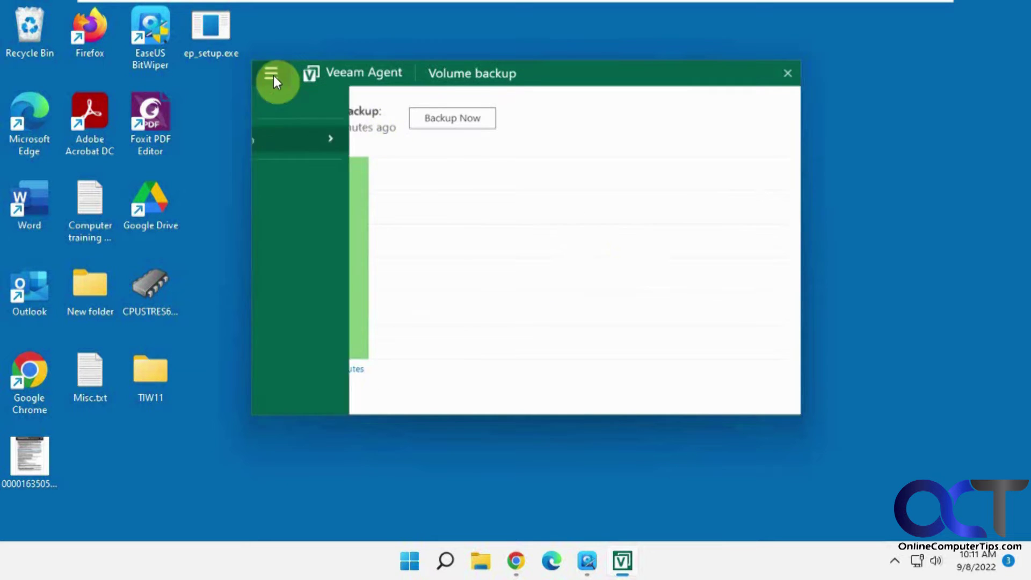
mouse_move(354, 141)
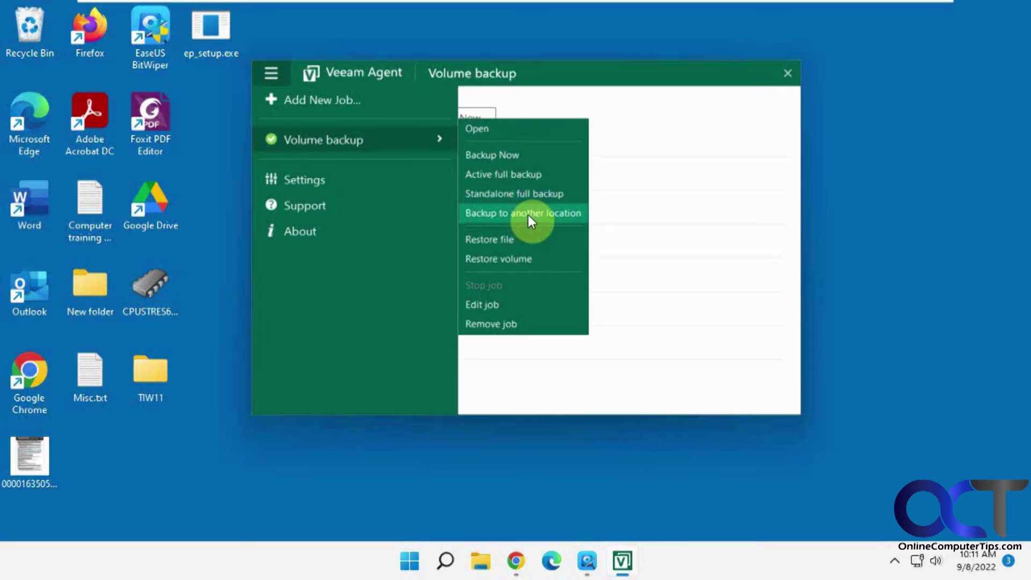
left_click(692, 226)
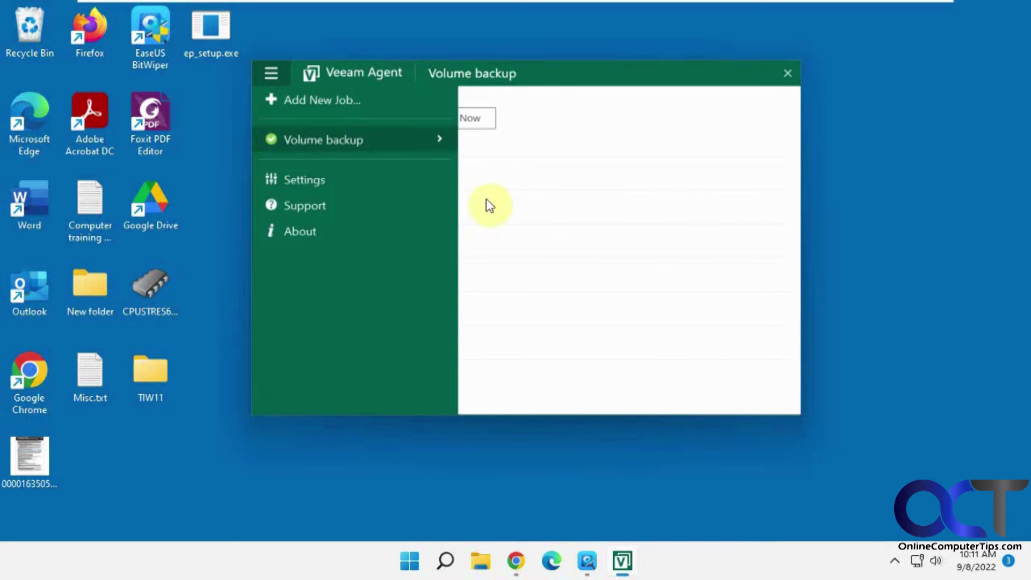
Try adding a second backup job and dismiss the free-edition one-job warning.
left_click(337, 101)
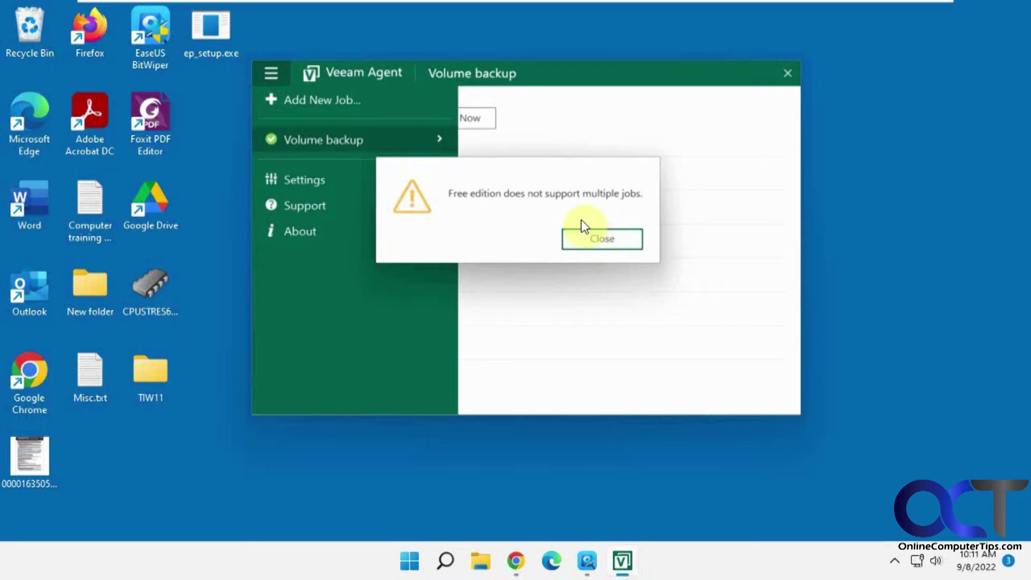
left_click(587, 245)
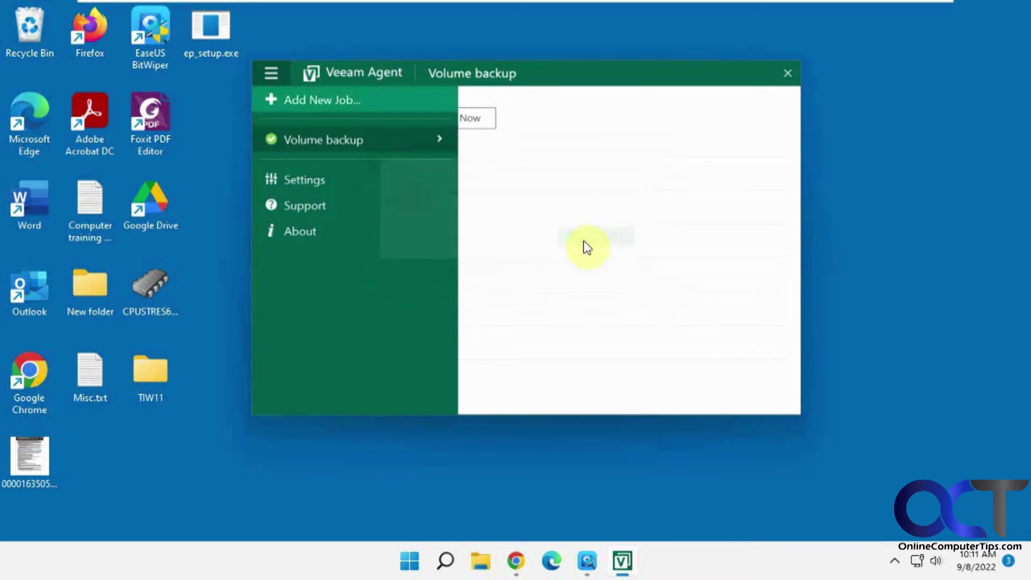
left_click(439, 138)
Remove the existing Volume backup job and confirm the deletion, then start a new job.
left_click(273, 72)
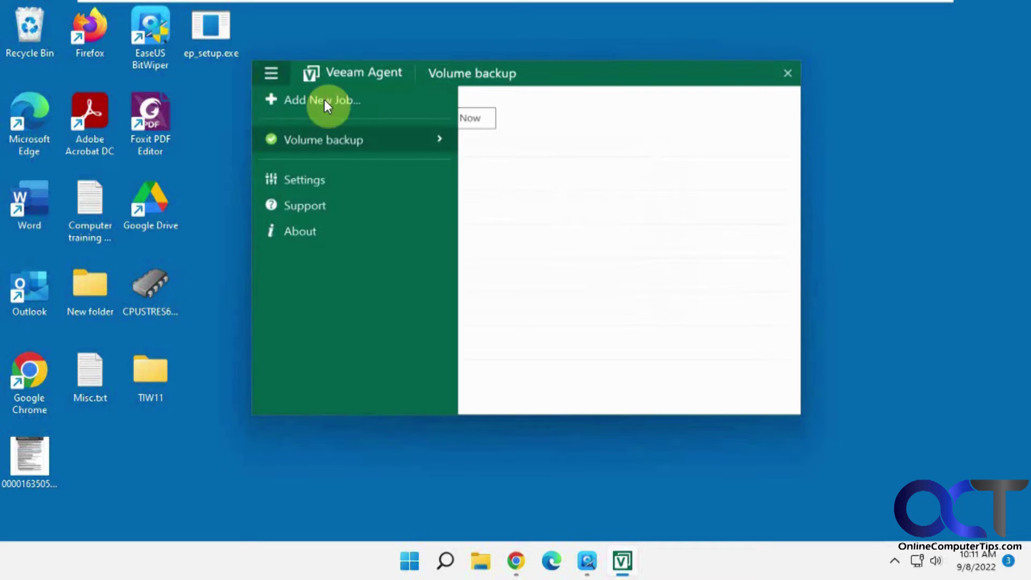
left_click(438, 138)
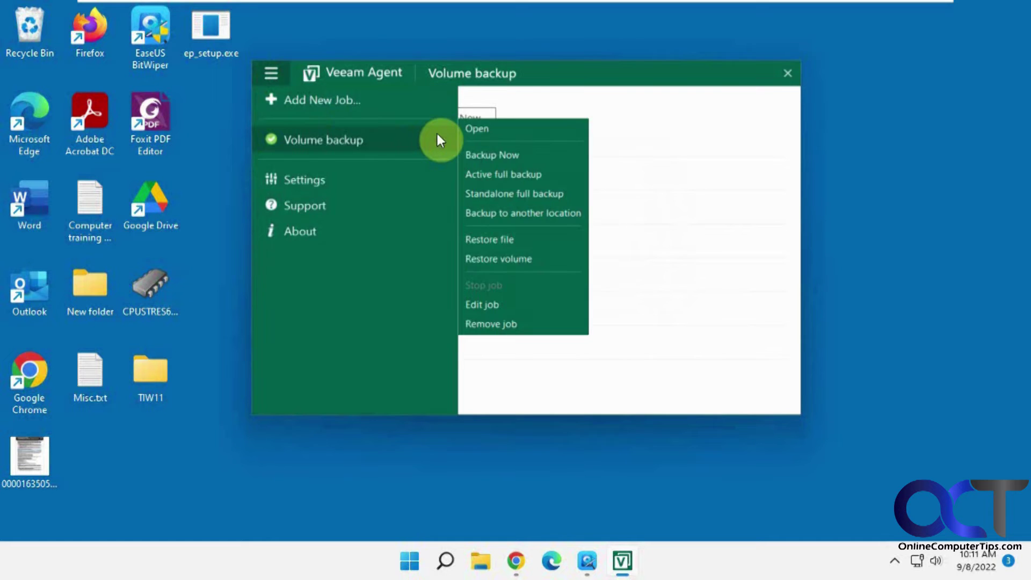
left_click(522, 324)
left_click(494, 240)
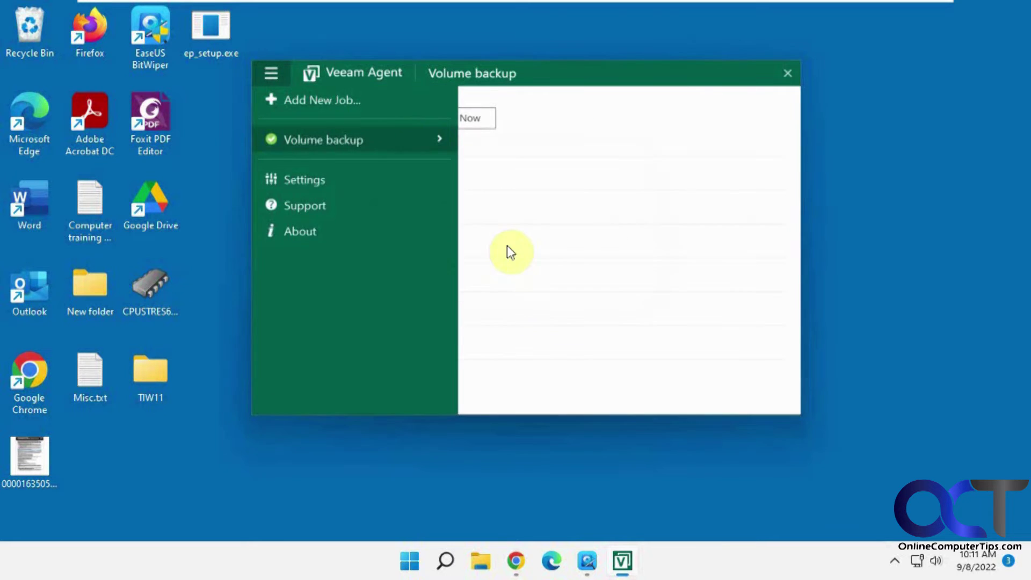
left_click(272, 75)
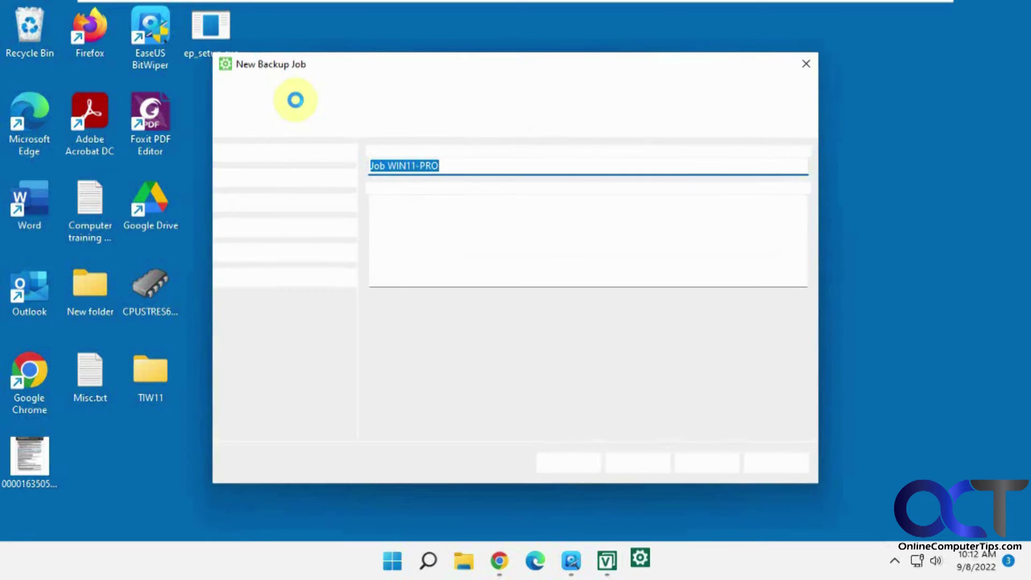
Name the new job 'File Level Backup' and choose File level backup mode.
type("Fi")
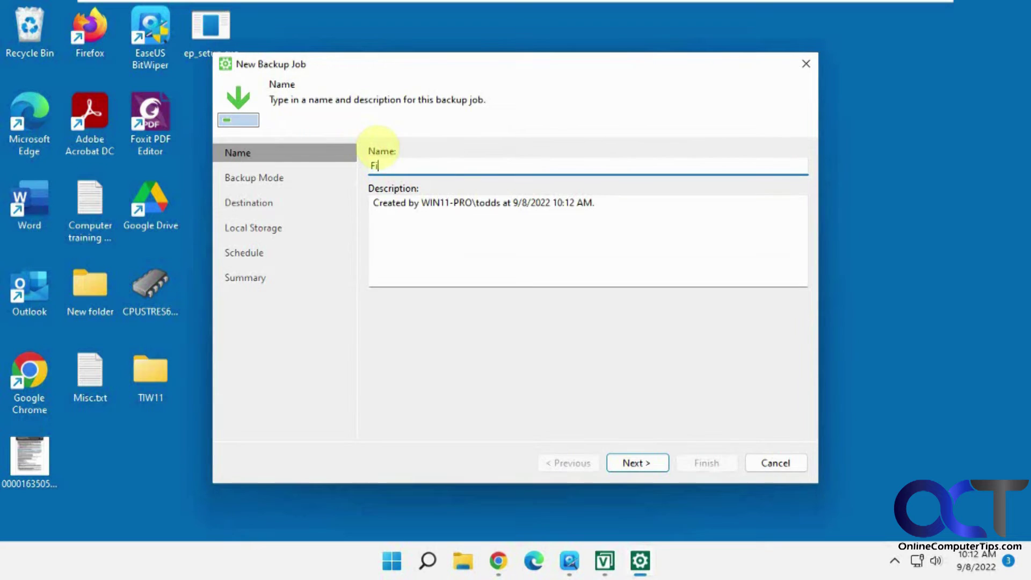
type("le Level Backup")
left_click(643, 465)
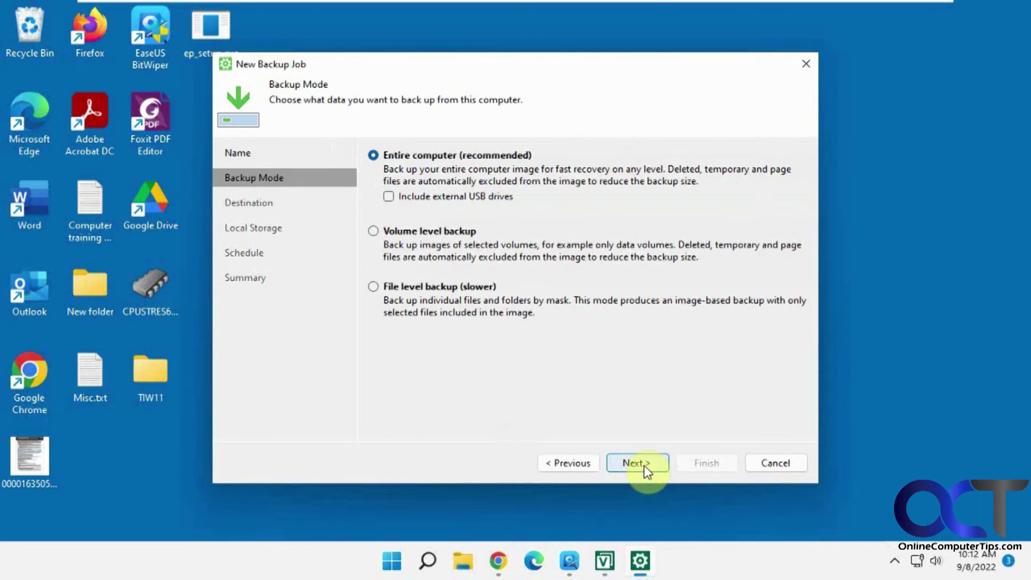
left_click(444, 287)
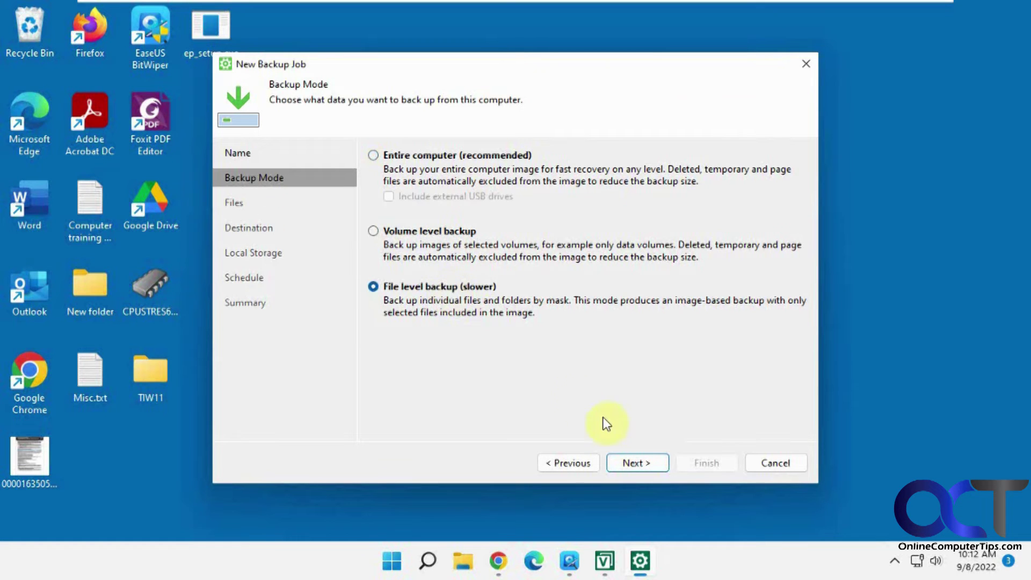
left_click(642, 463)
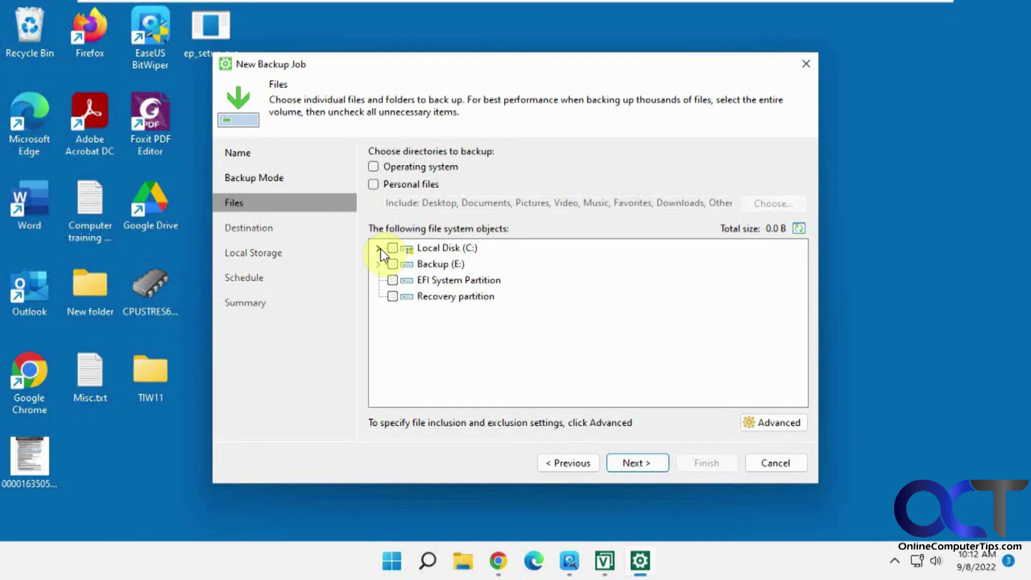
Include personal files, limited to only Desktop, Documents and Pictures.
left_click(373, 184)
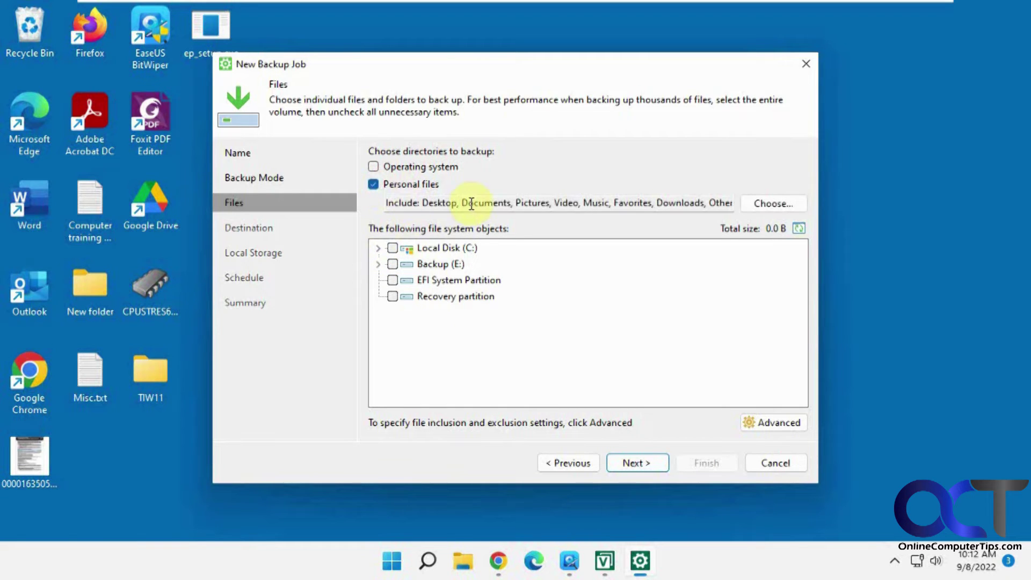
left_click(775, 205)
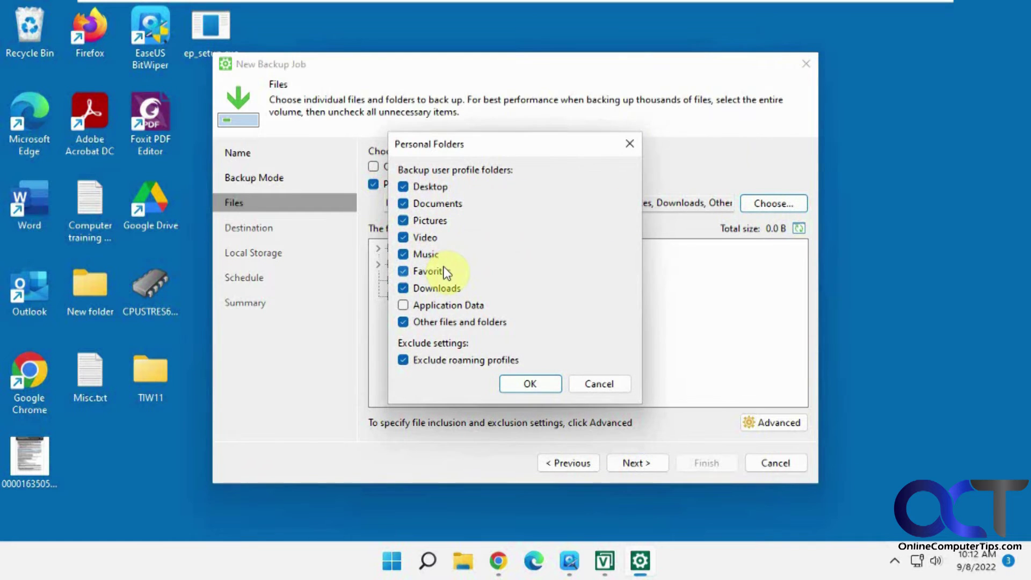
left_click(403, 288)
left_click(403, 271)
left_click(403, 360)
left_click(437, 324)
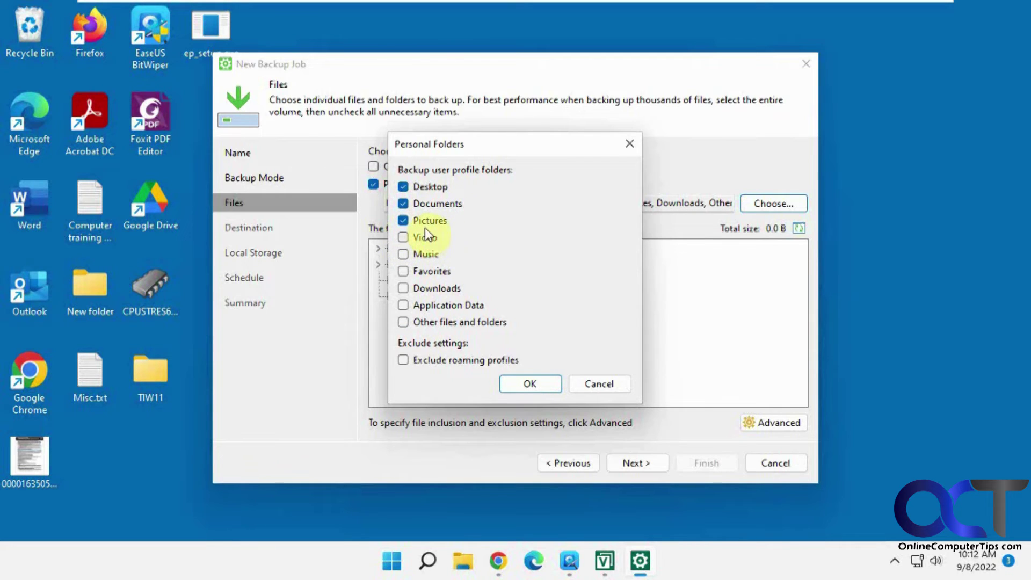
left_click(530, 385)
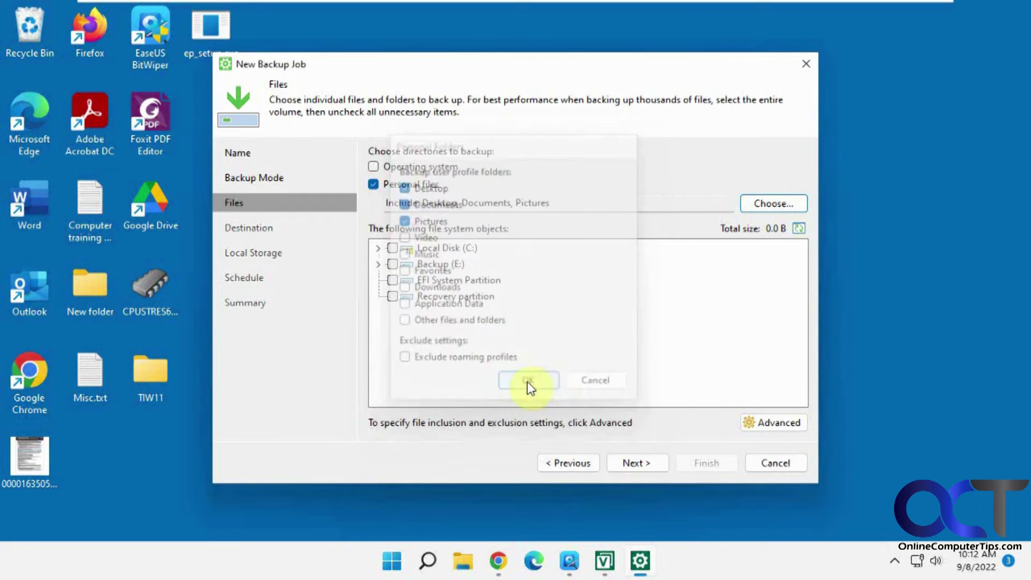
left_click(636, 465)
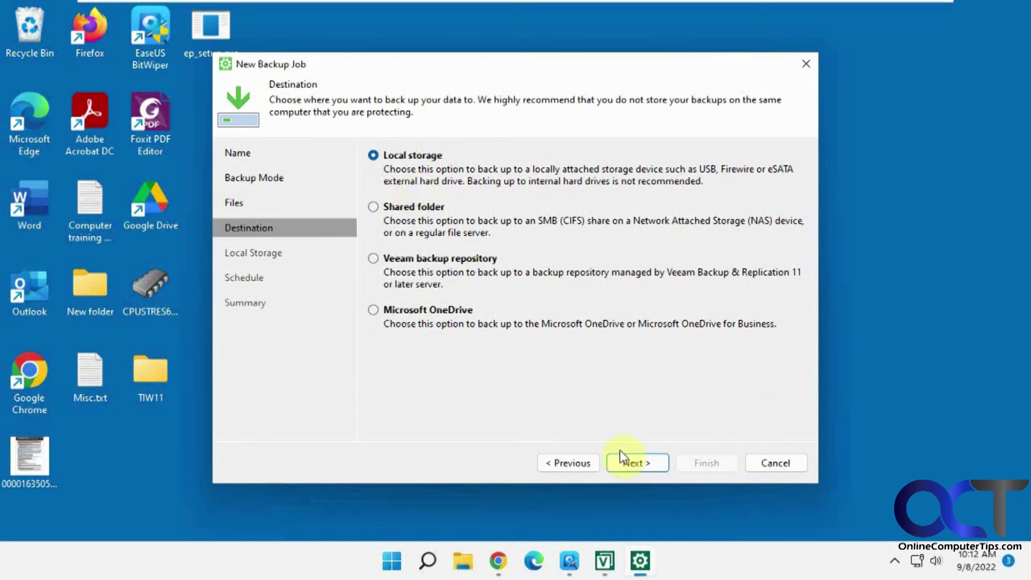
Keep local storage on Backup (E:) and check E:\VeeamBackup in File Explorer before minimizing it.
left_click(639, 465)
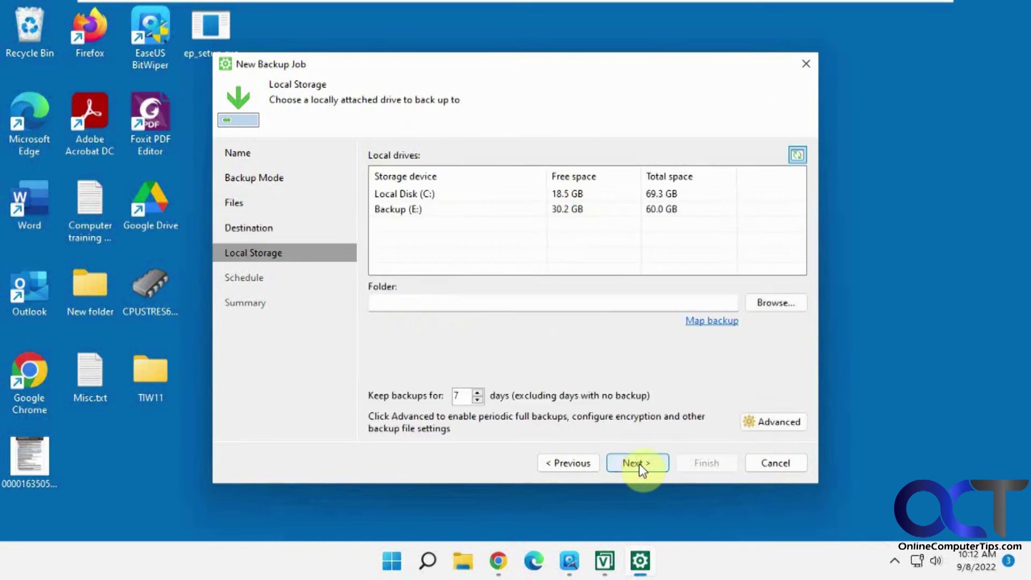
left_click(425, 211)
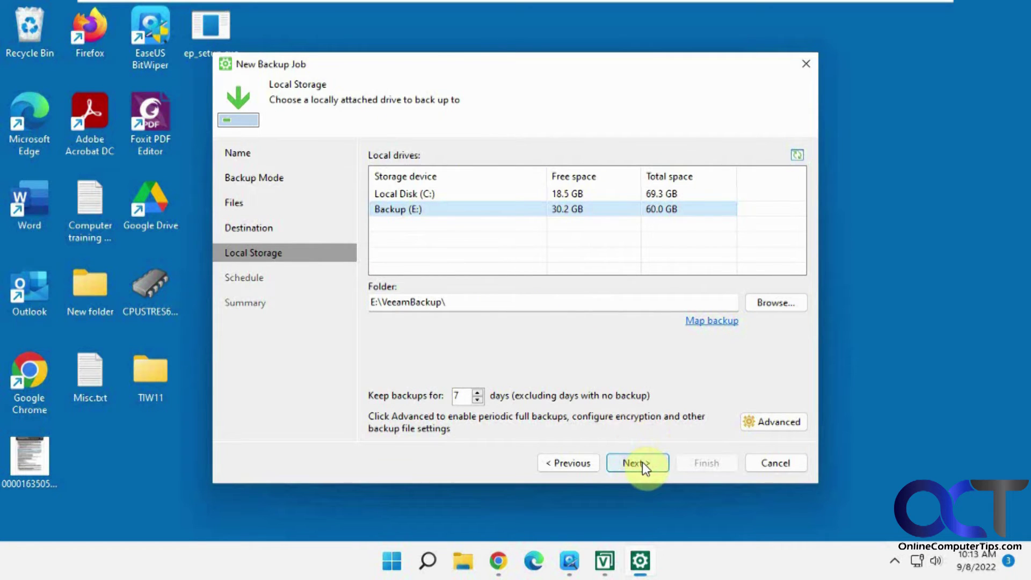
left_click(463, 561)
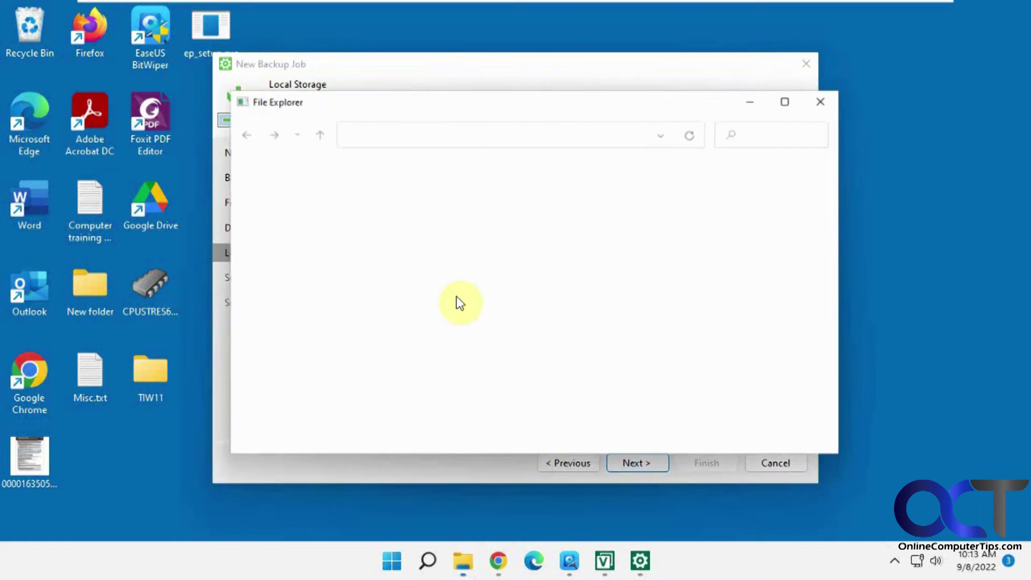
left_click(233, 220)
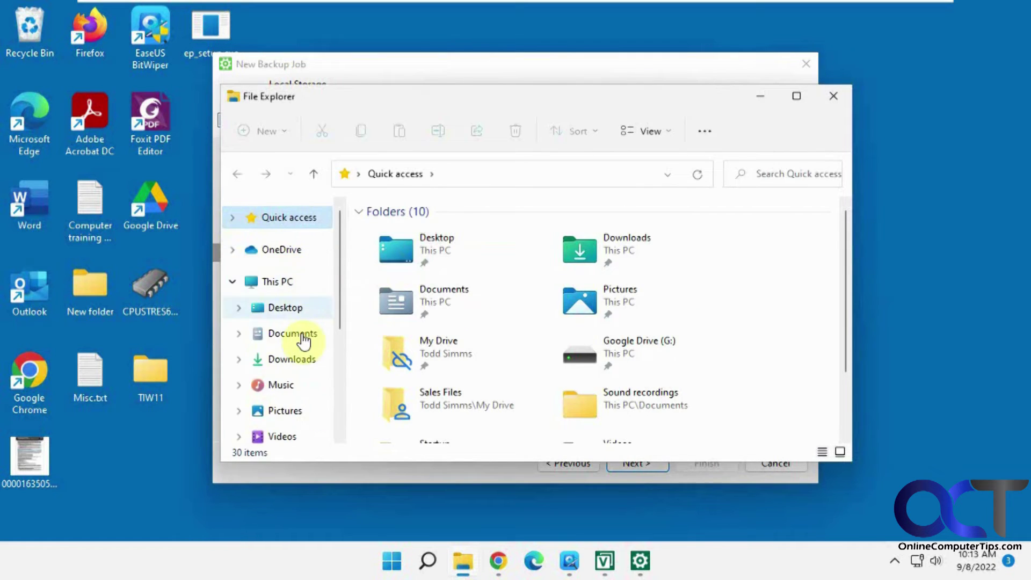
scroll(300, 340, "down", 2)
left_click(308, 396)
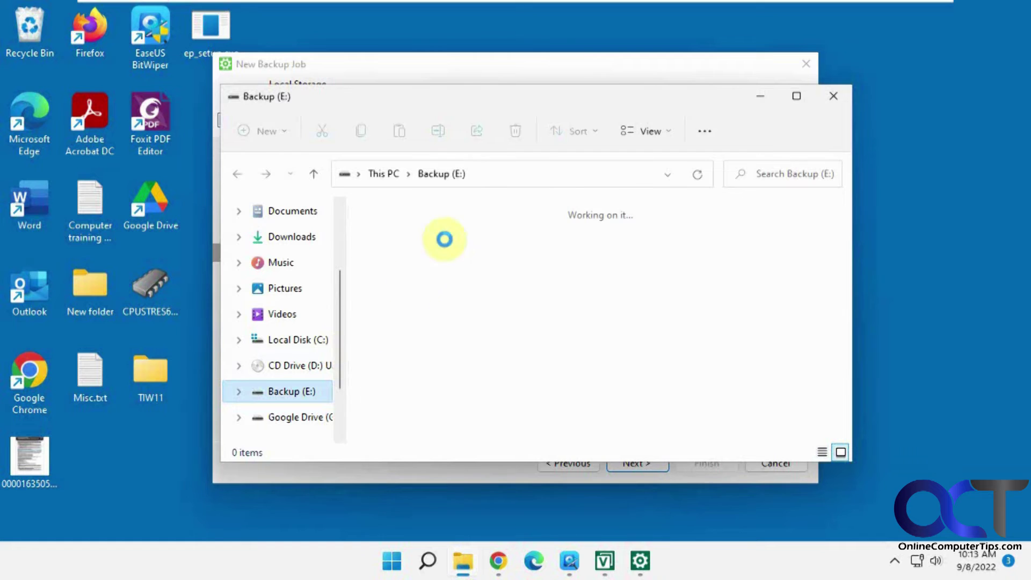
double_click(402, 250)
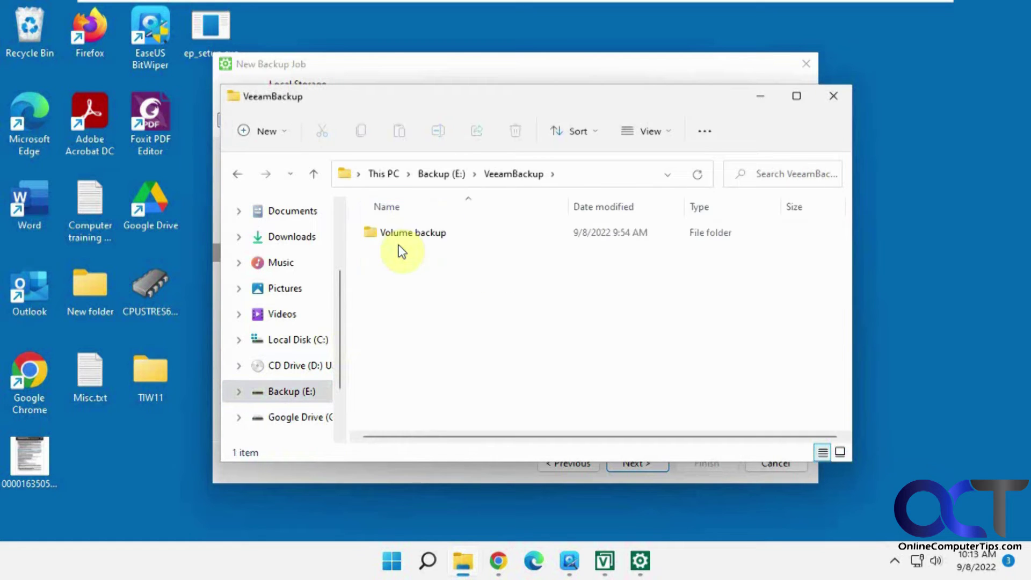
double_click(402, 236)
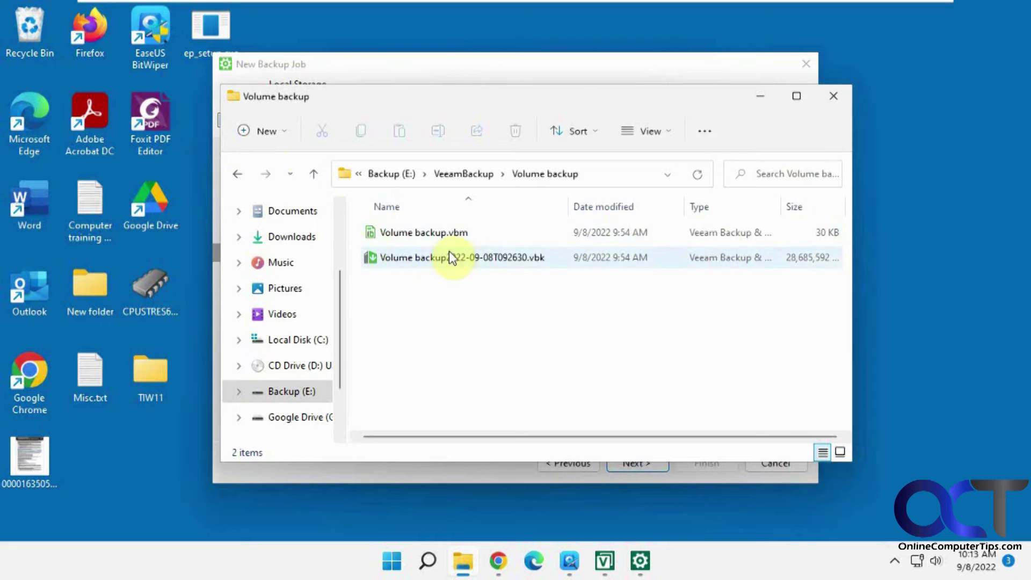
left_click(244, 182)
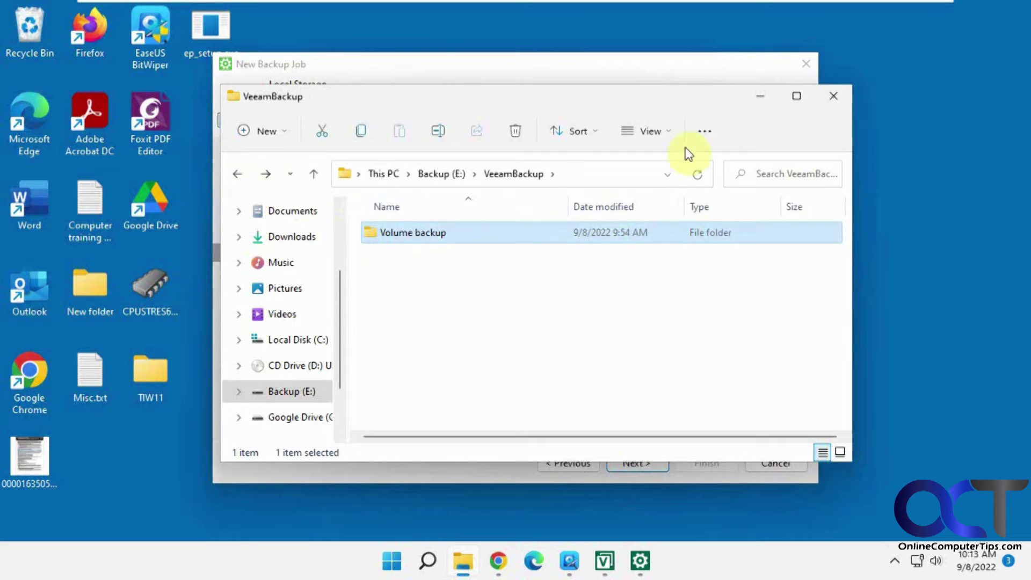
left_click(762, 96)
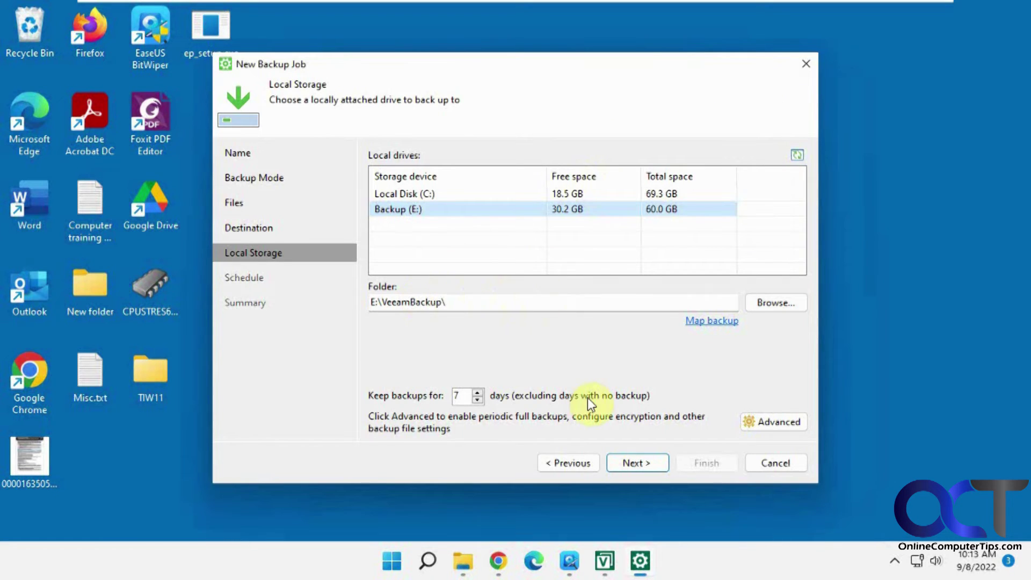
Finish the File Level Backup wizard and let its first full backup of about 77 MB complete.
left_click(635, 465)
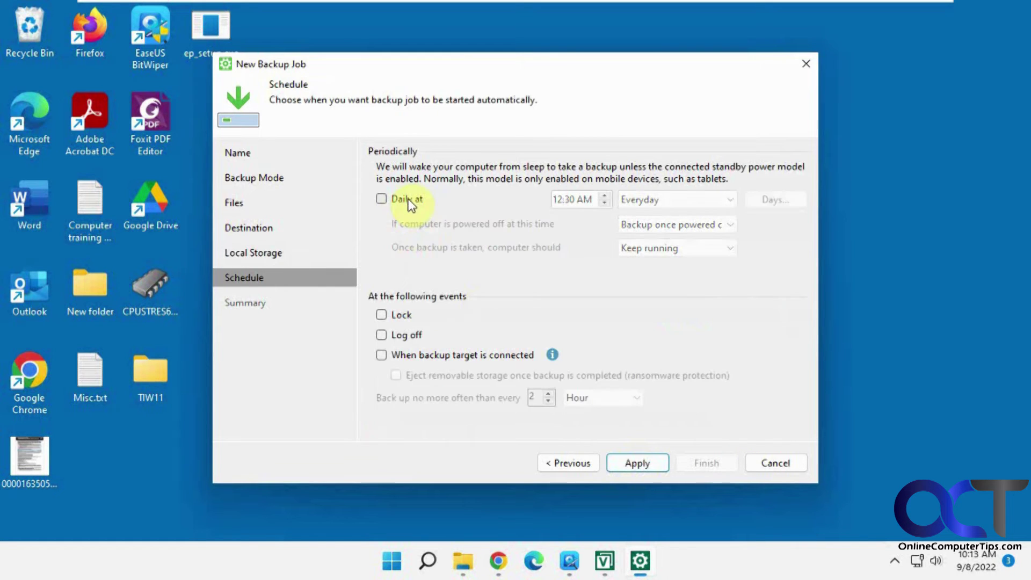
left_click(637, 462)
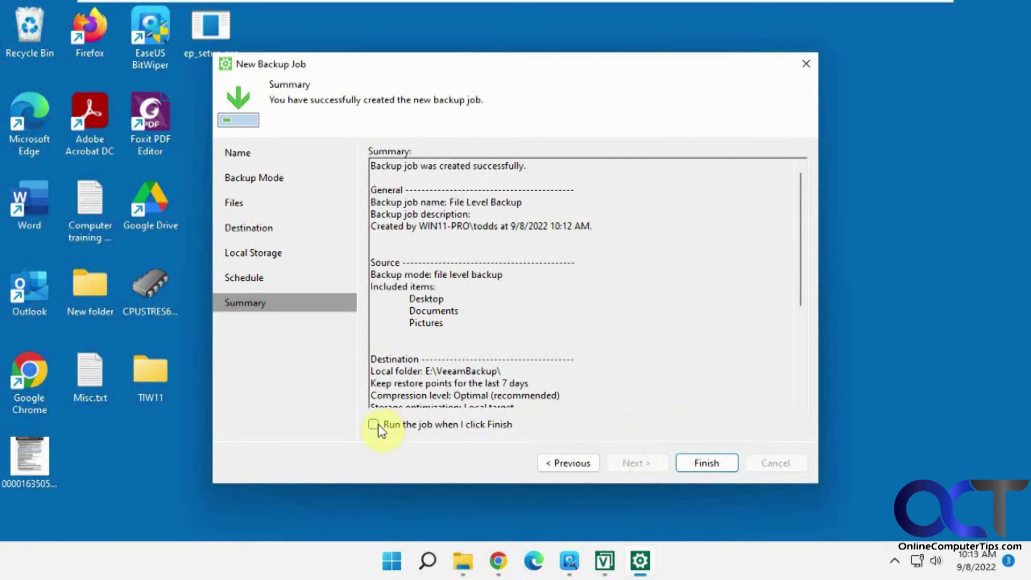
left_click(695, 465)
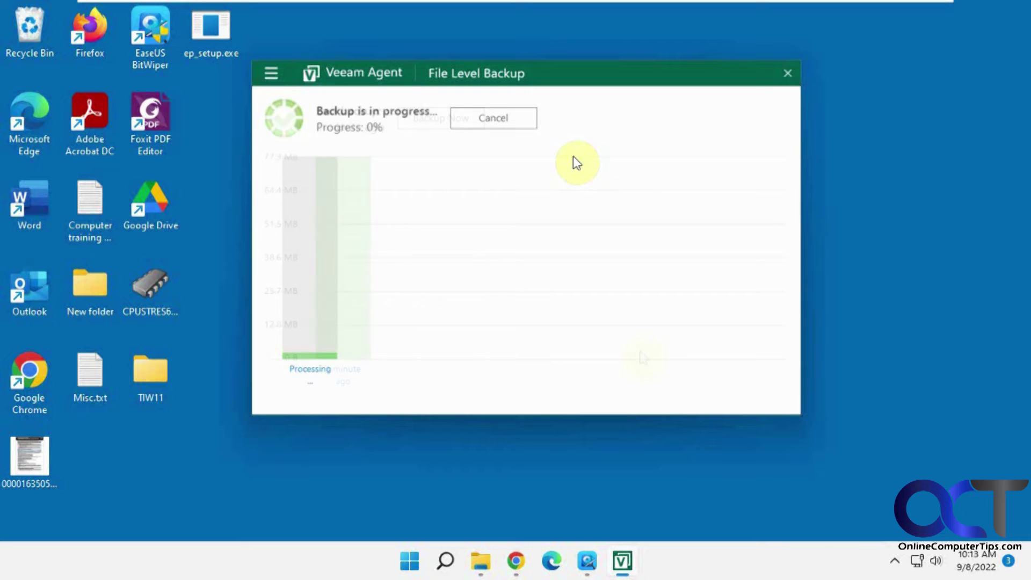
left_click_drag(557, 78, 601, 99)
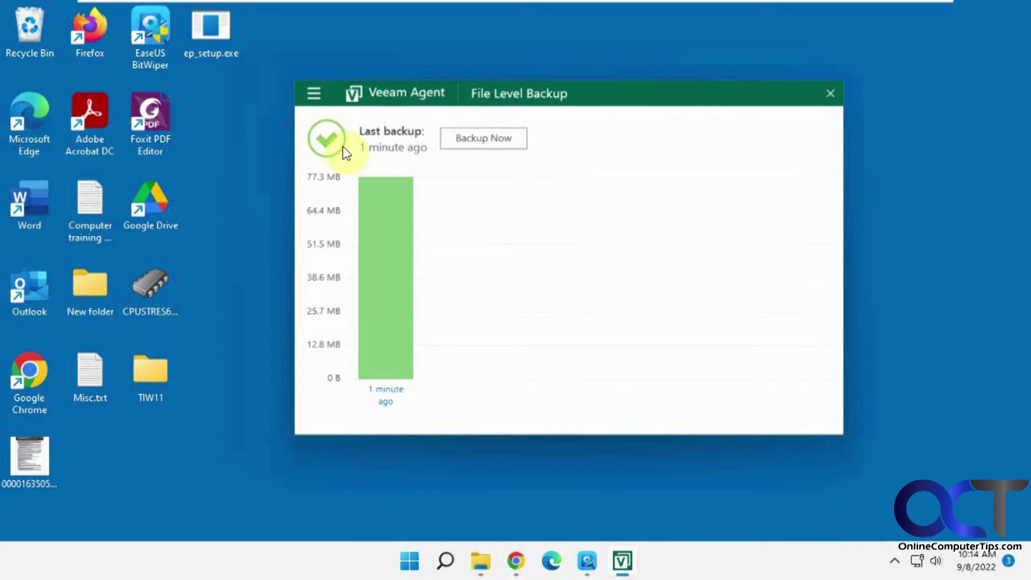
Start a file restore for File Level Backup and open the Full restore point.
left_click(315, 96)
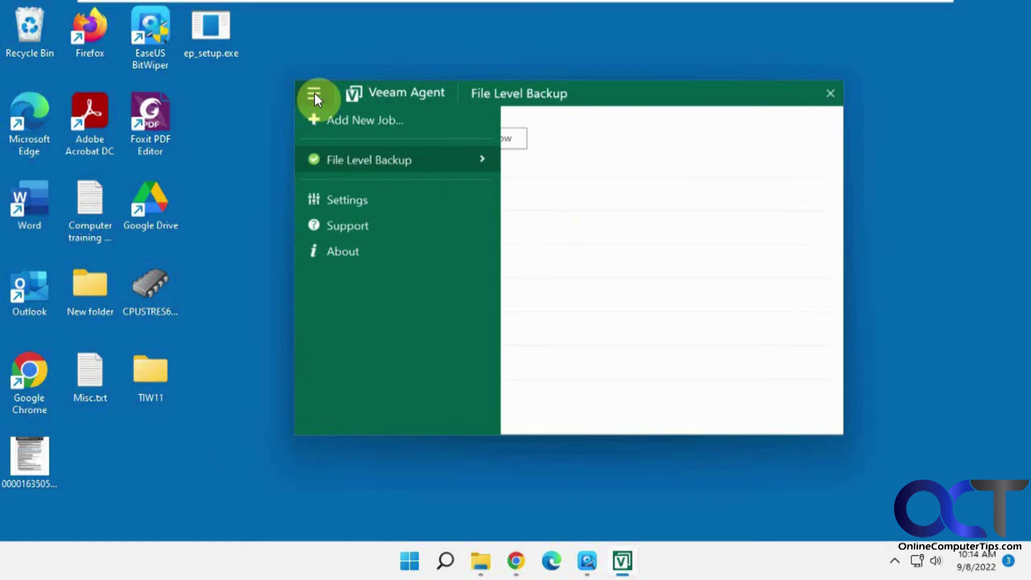
left_click(404, 155)
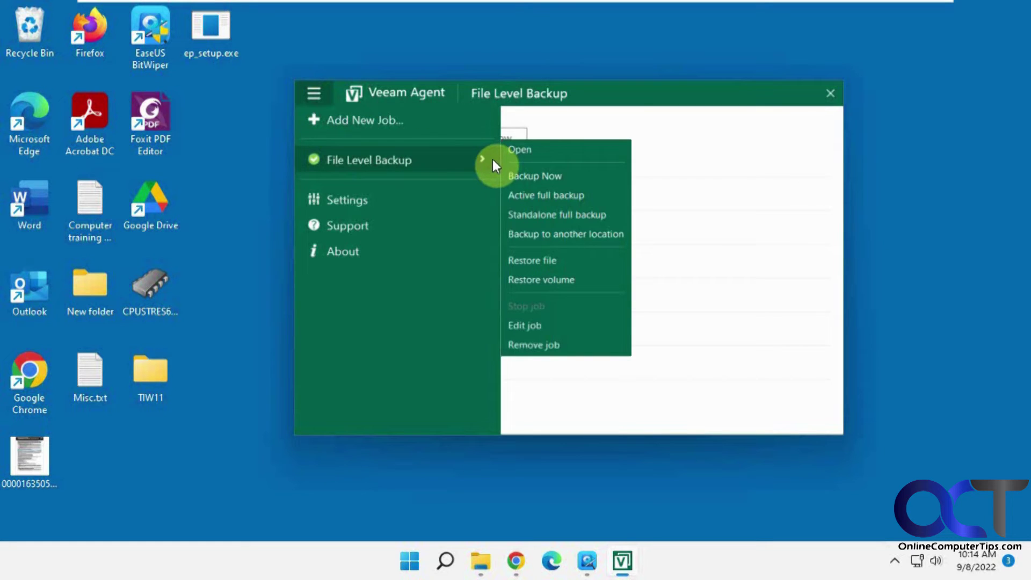
left_click(536, 258)
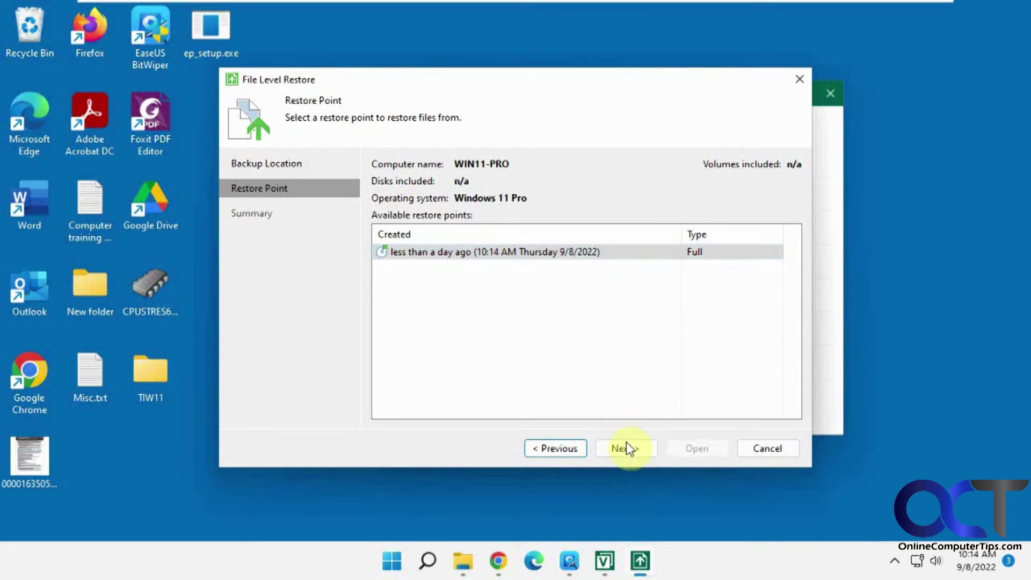
left_click(627, 447)
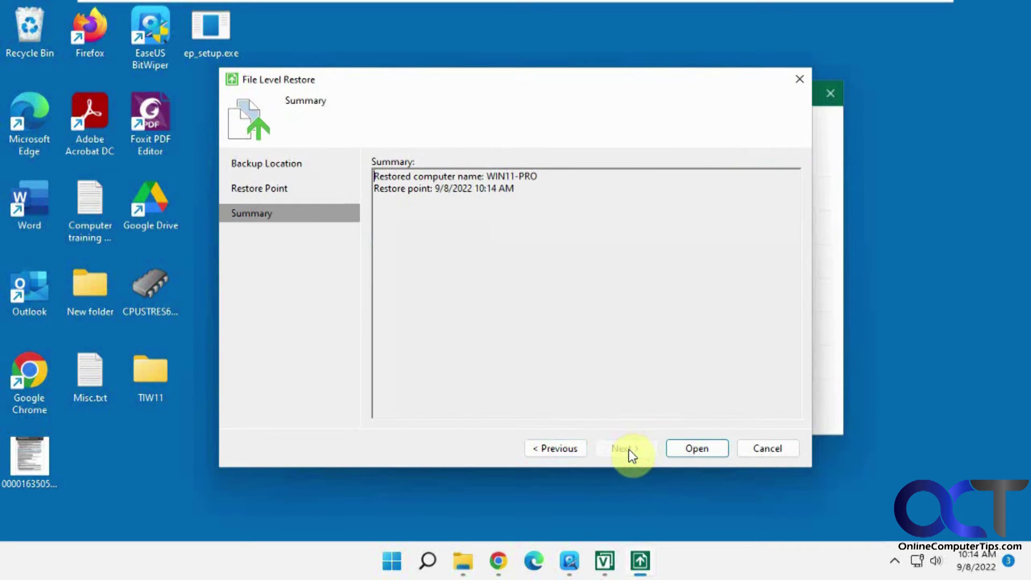
left_click(697, 449)
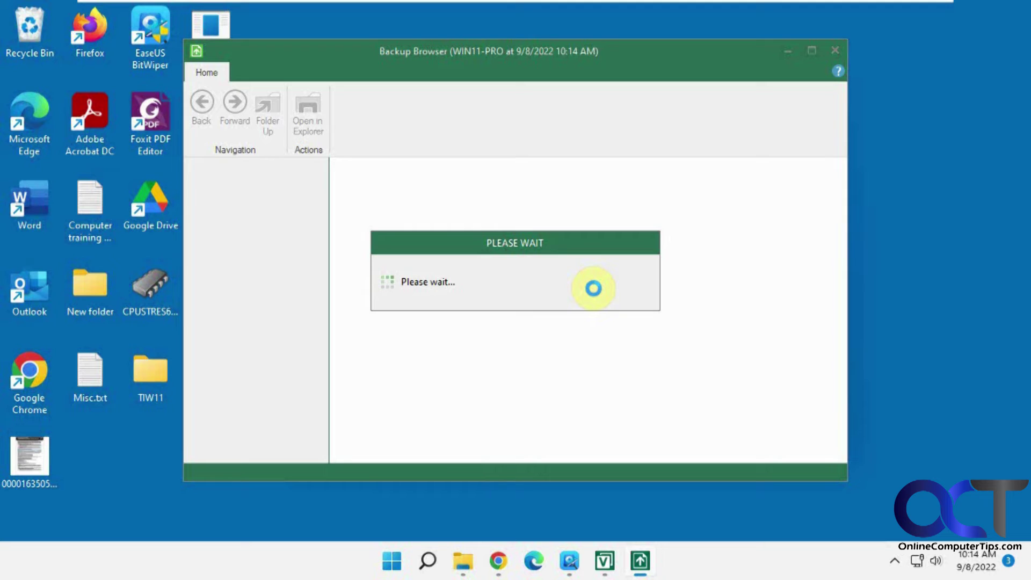
Browse Users into the user folder showing Desktop, Documents and Pictures, then close the browser.
left_click(361, 192)
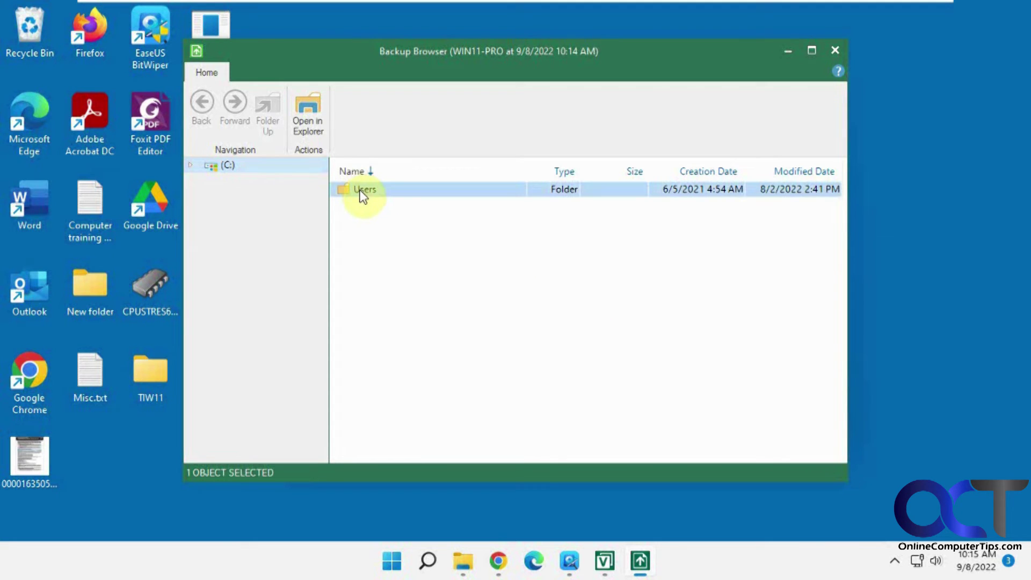
double_click(360, 189)
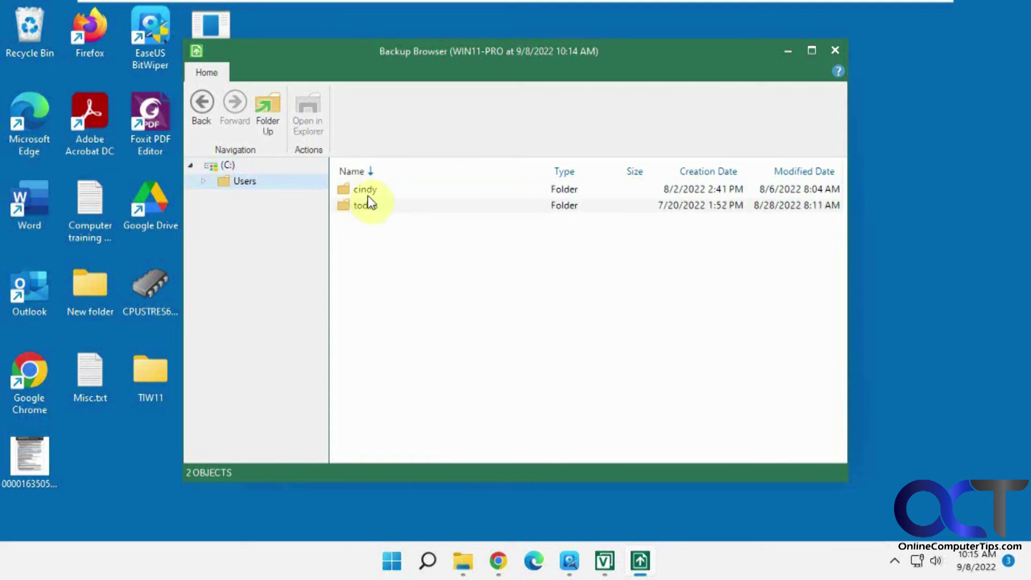
double_click(372, 208)
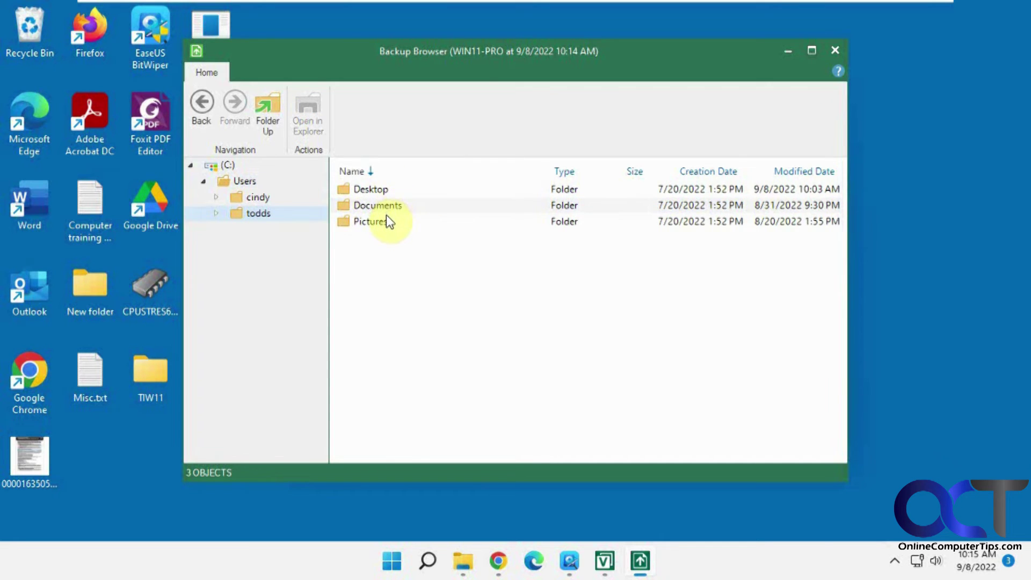
left_click(834, 51)
Copy the 2.38 GB GH010626.MP4 video from Backup (E:) to the desktop.
left_click(578, 162)
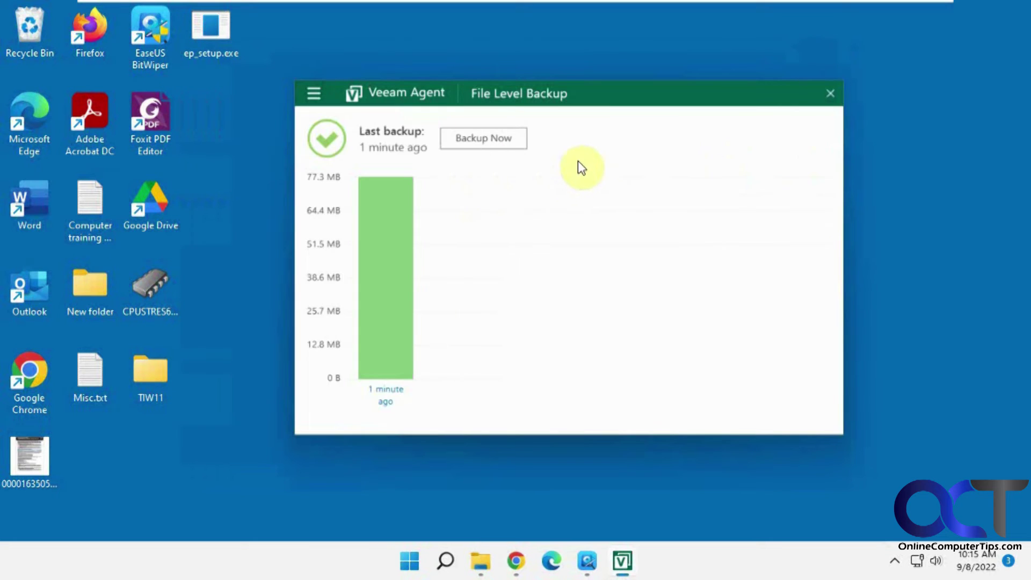
mouse_move(481, 561)
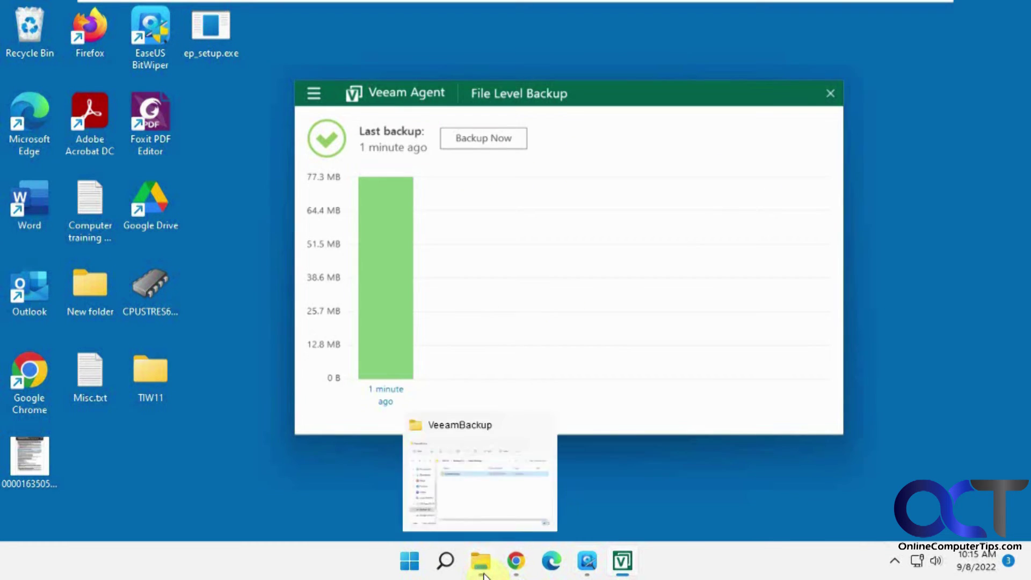
left_click(480, 484)
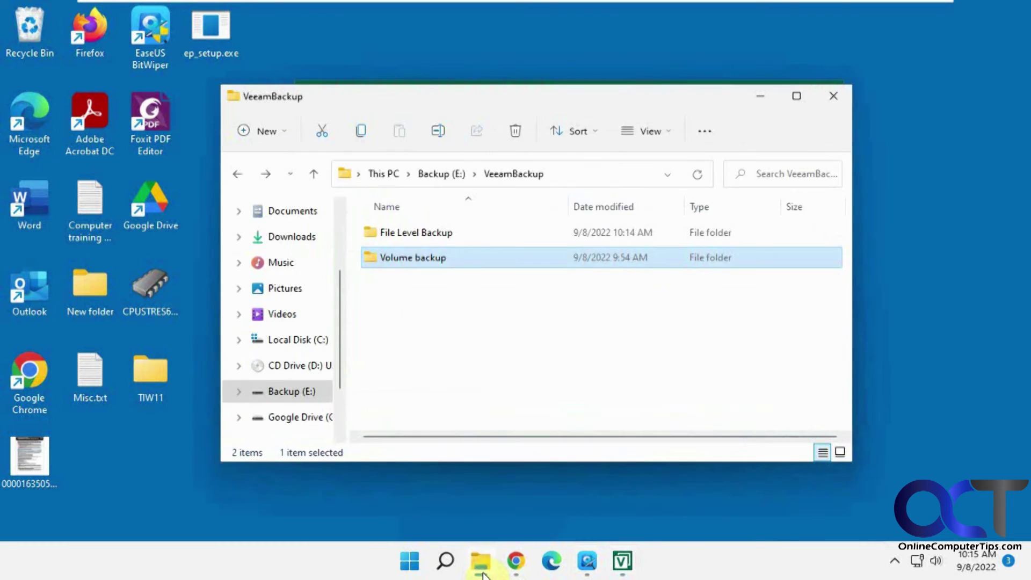
left_click(437, 174)
left_click_drag(497, 261, 123, 485)
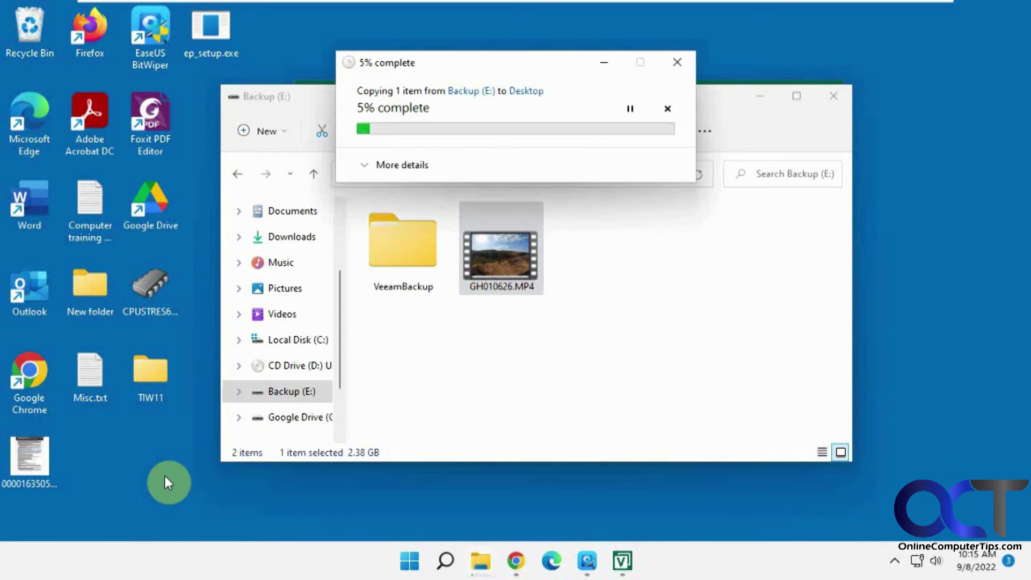
left_click(765, 99)
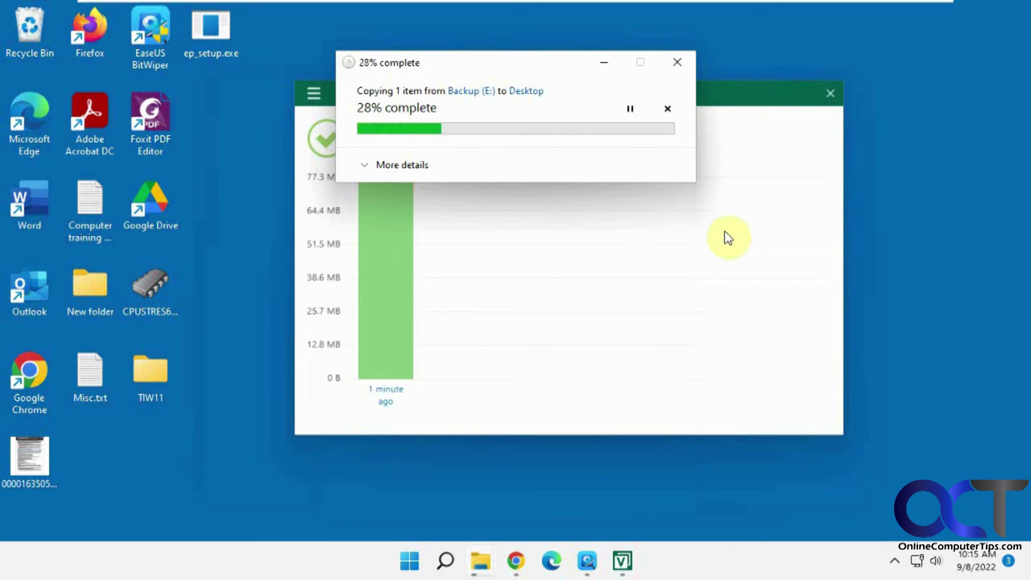
left_click_drag(511, 58, 731, 111)
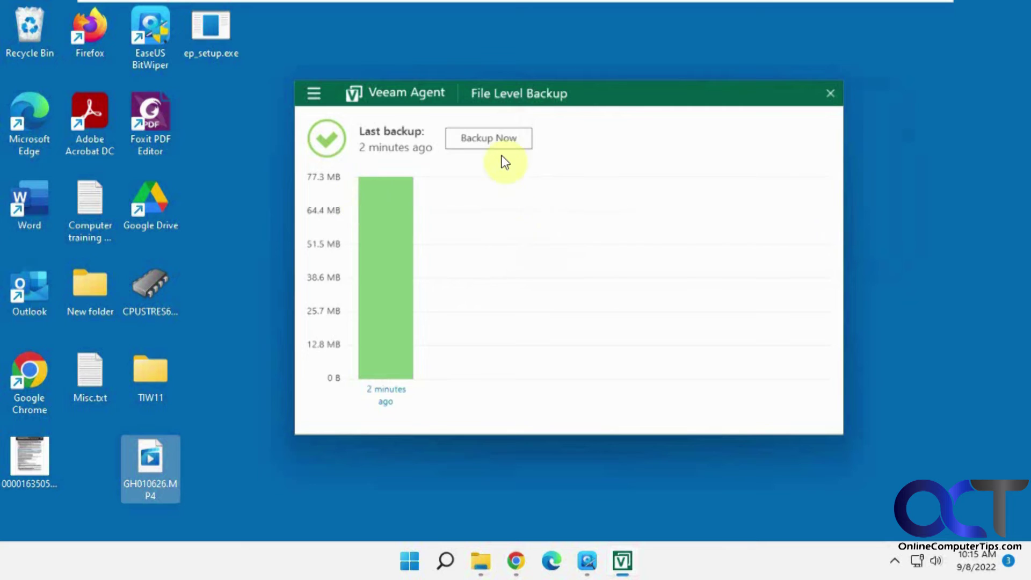
Run Backup Now to create a second, roughly 2.4 GB restore point including the new video.
left_click(504, 139)
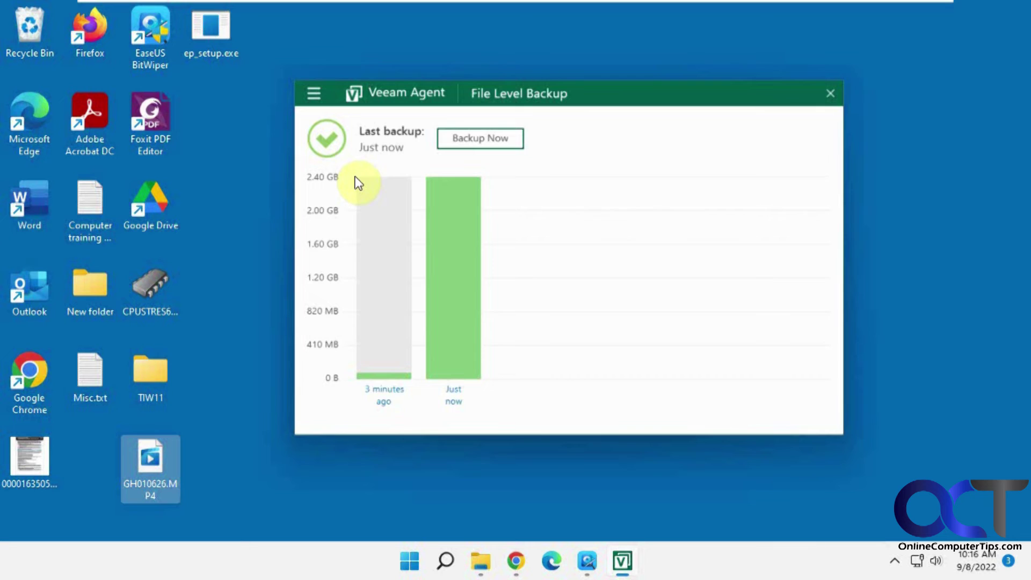
left_click(315, 95)
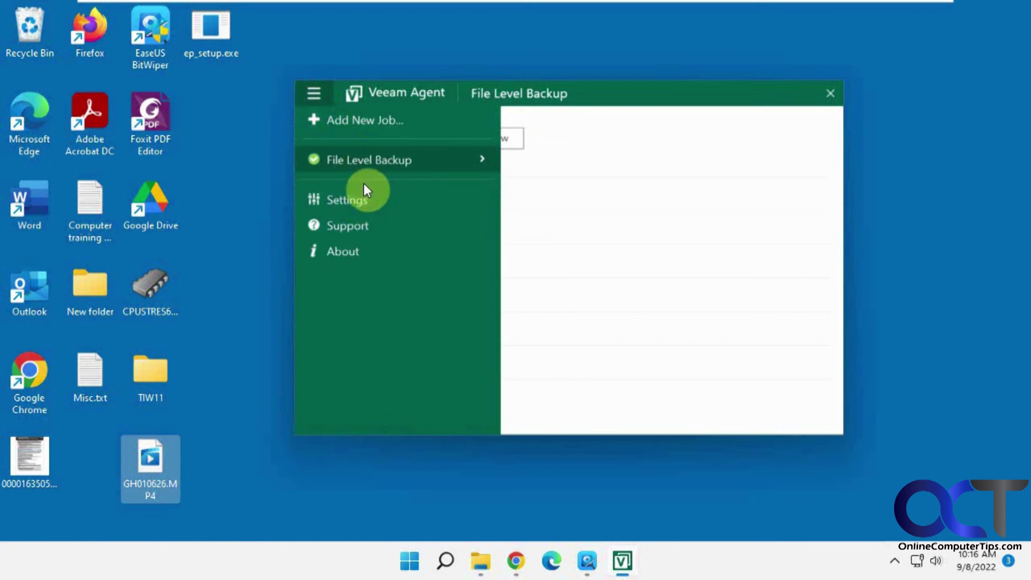
Start a file restore for File Level Backup and open the Full restore point instead of the increment.
left_click(478, 159)
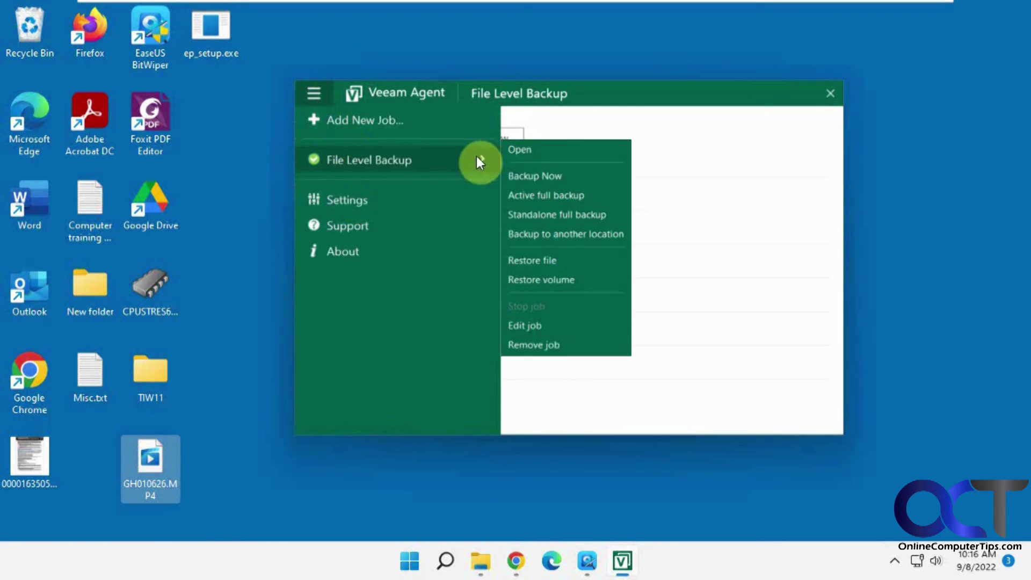
left_click(549, 262)
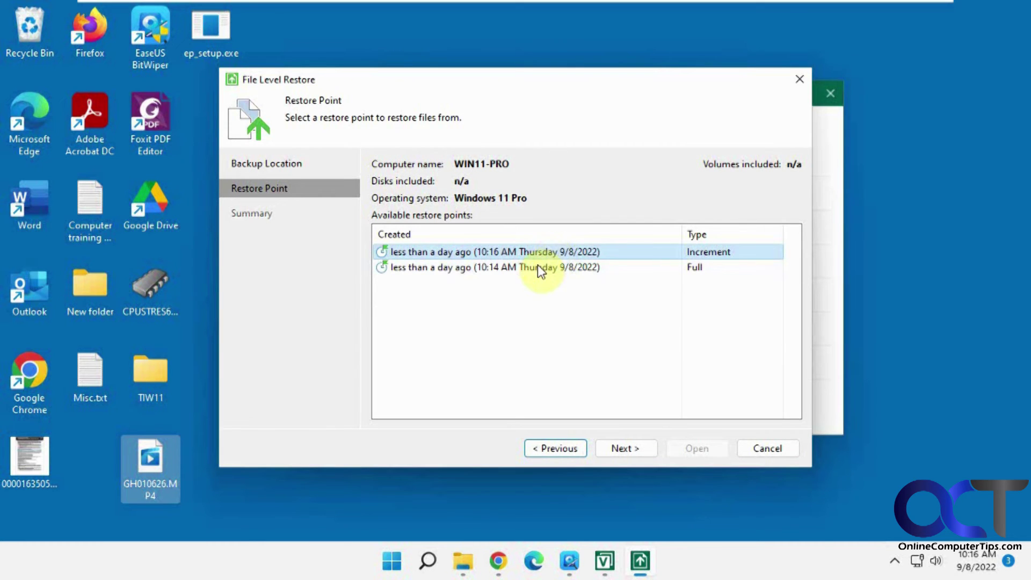
left_click(538, 267)
left_click(624, 449)
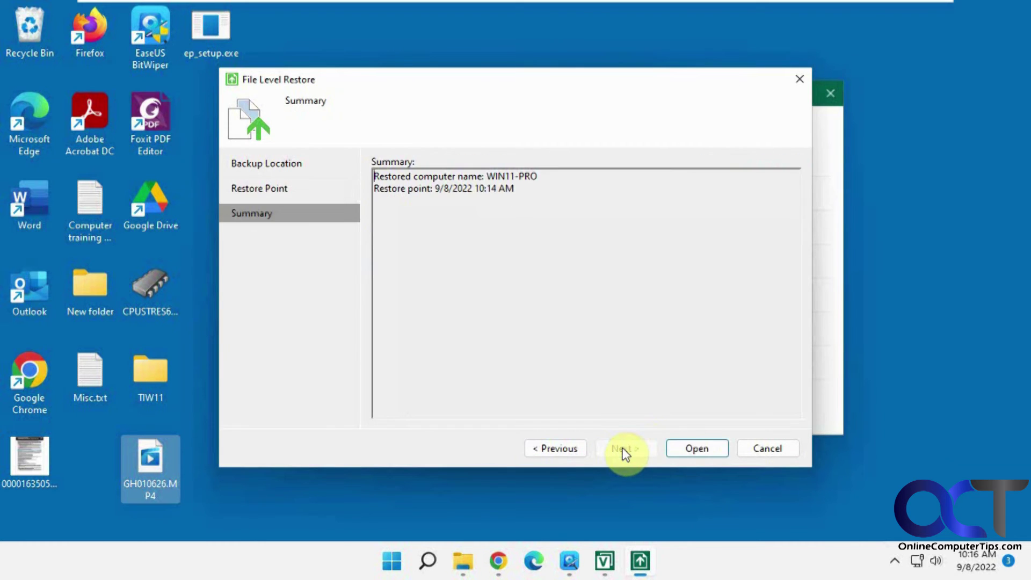
left_click(695, 448)
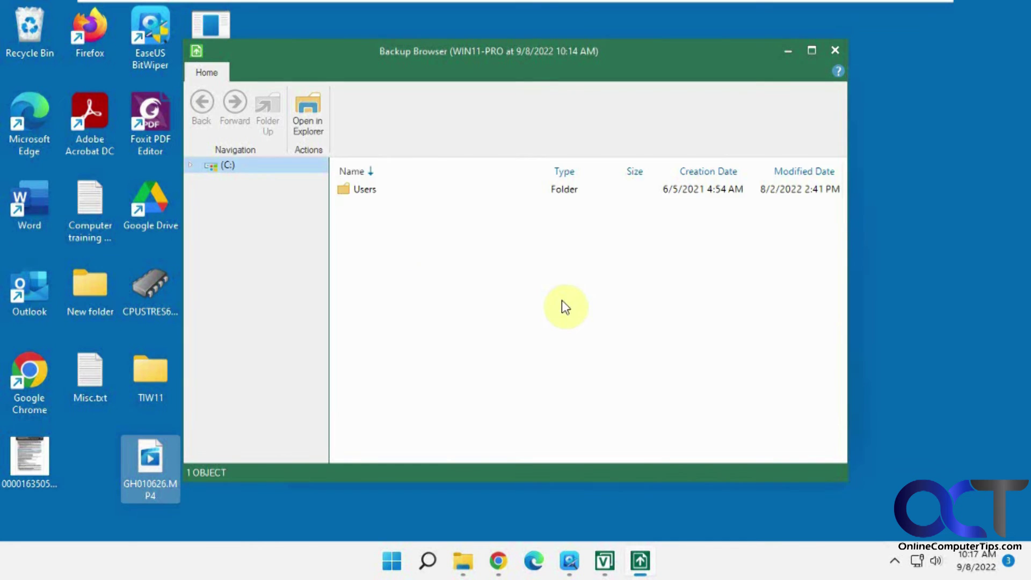
Browse Users, the user folder and Desktop to confirm GH010626.MP4 is absent from the full backup.
left_click(363, 193)
double_click(364, 193)
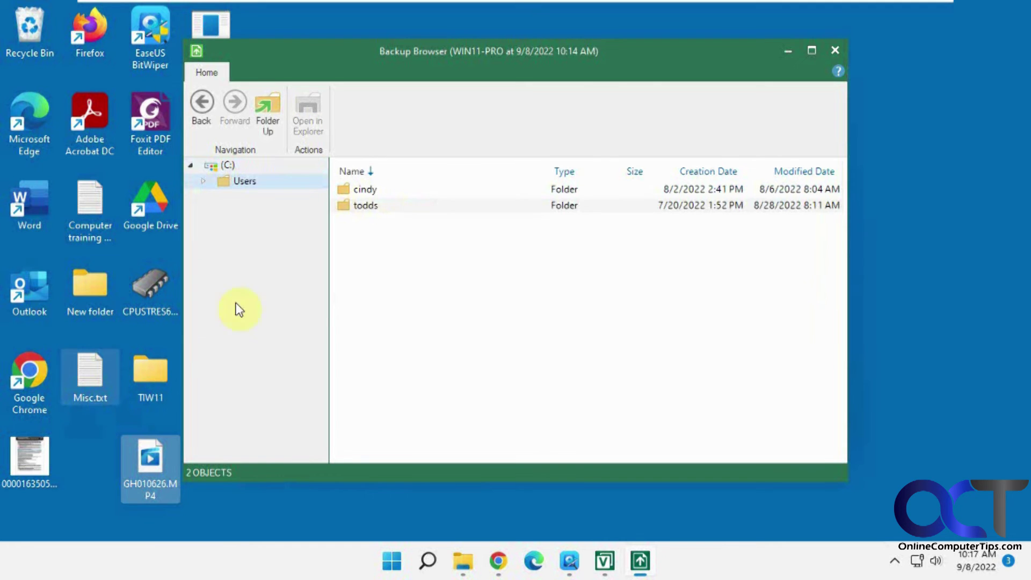
left_click(360, 204)
double_click(359, 205)
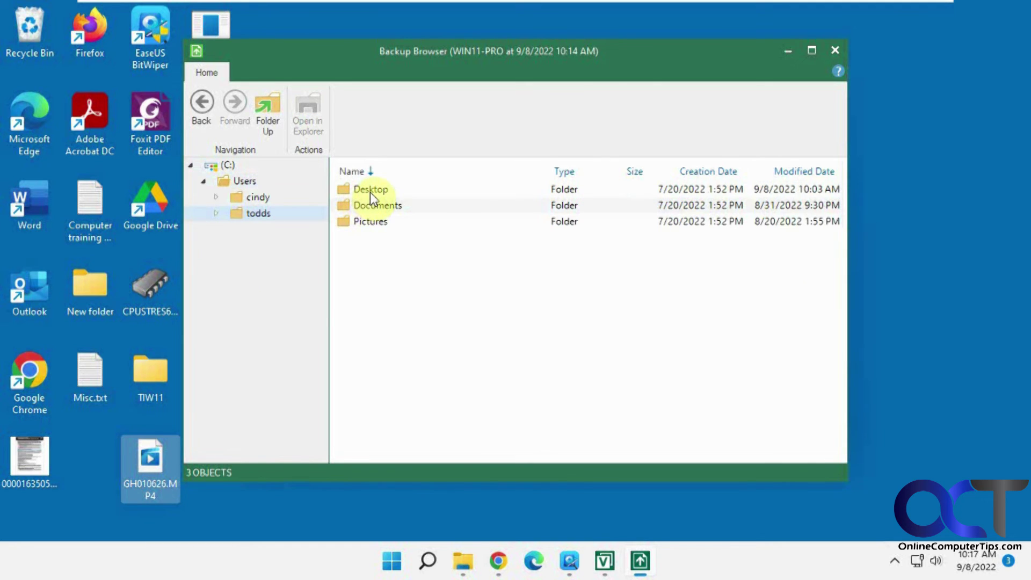
double_click(370, 193)
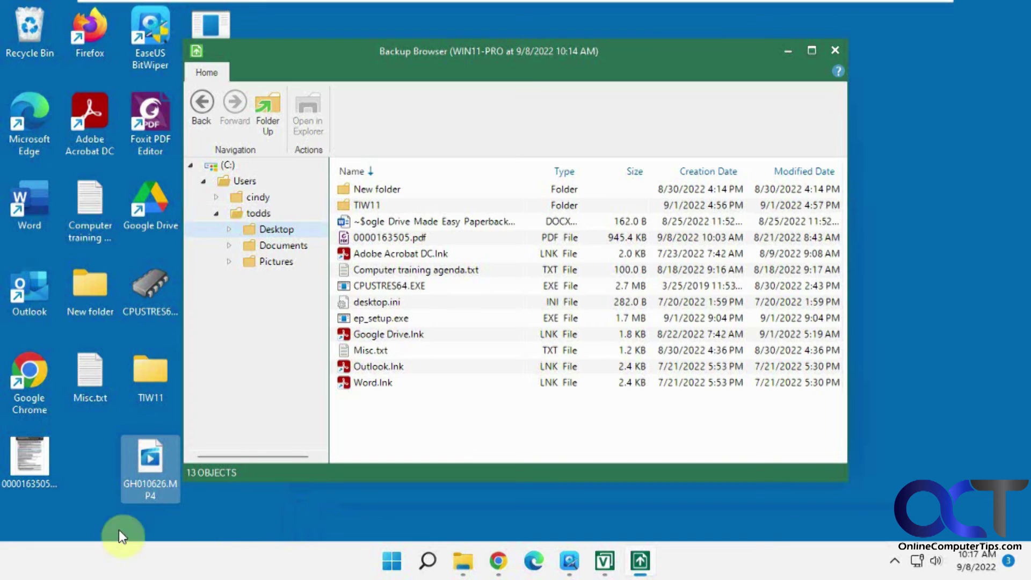
left_click(167, 488)
left_click(201, 102)
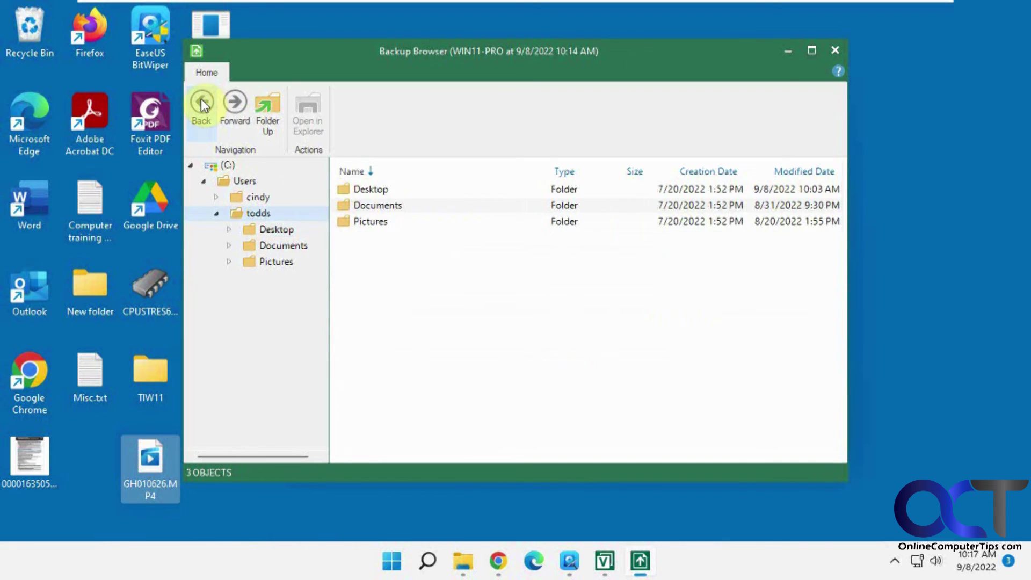
left_click(201, 102)
left_click(834, 52)
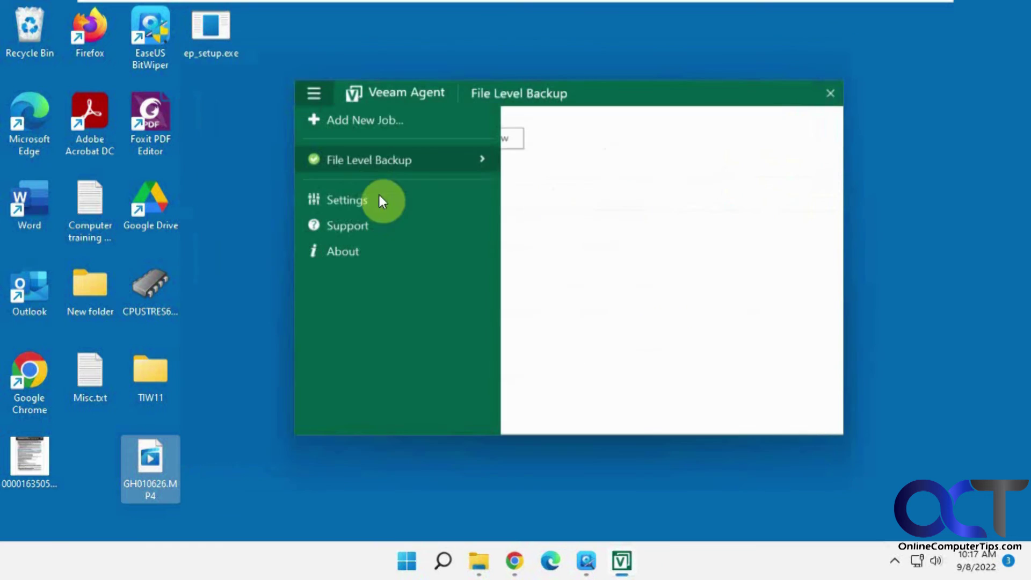
left_click(476, 159)
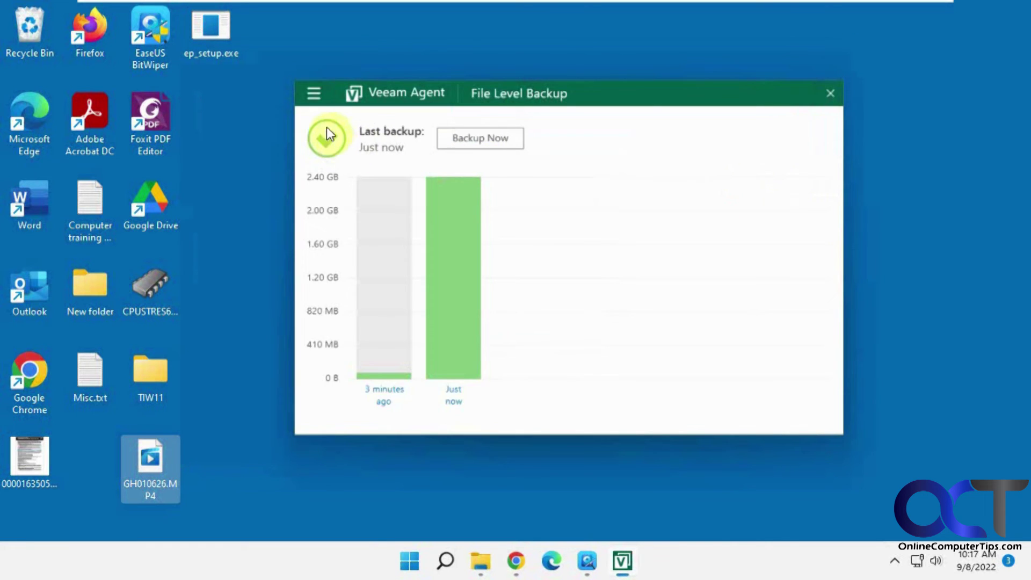
left_click(316, 95)
left_click(479, 160)
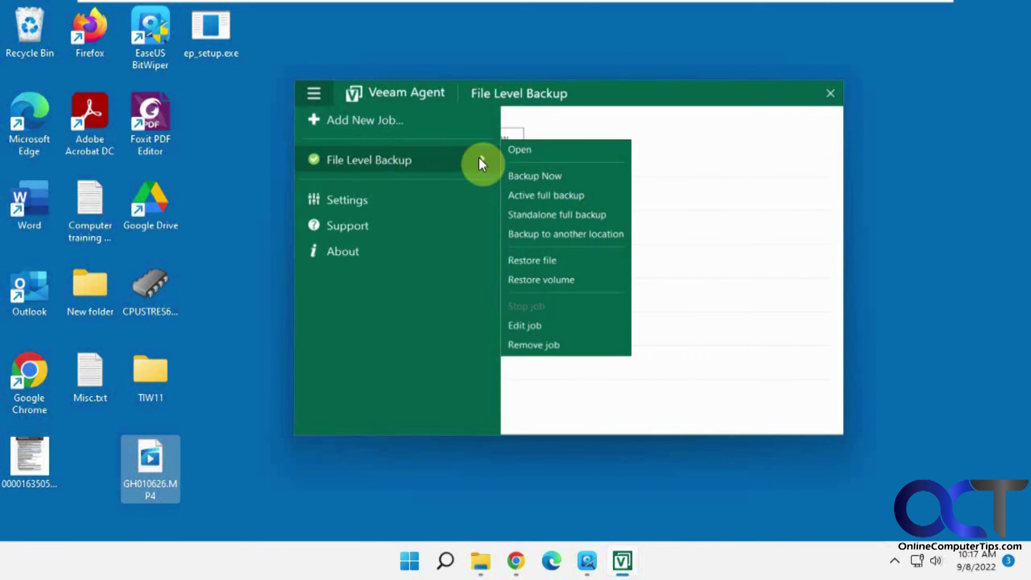
left_click(548, 258)
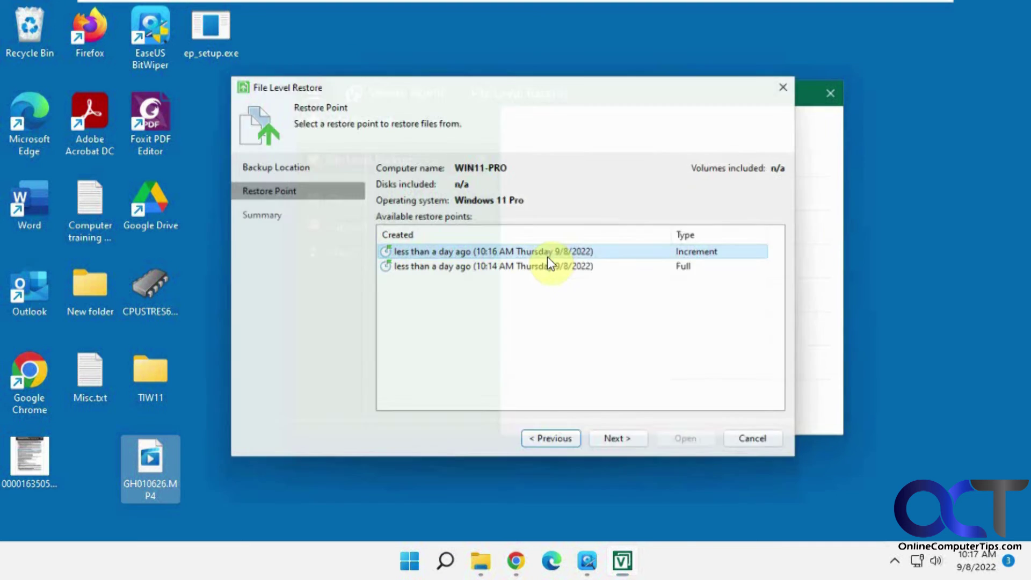
left_click(543, 267)
left_click(542, 252)
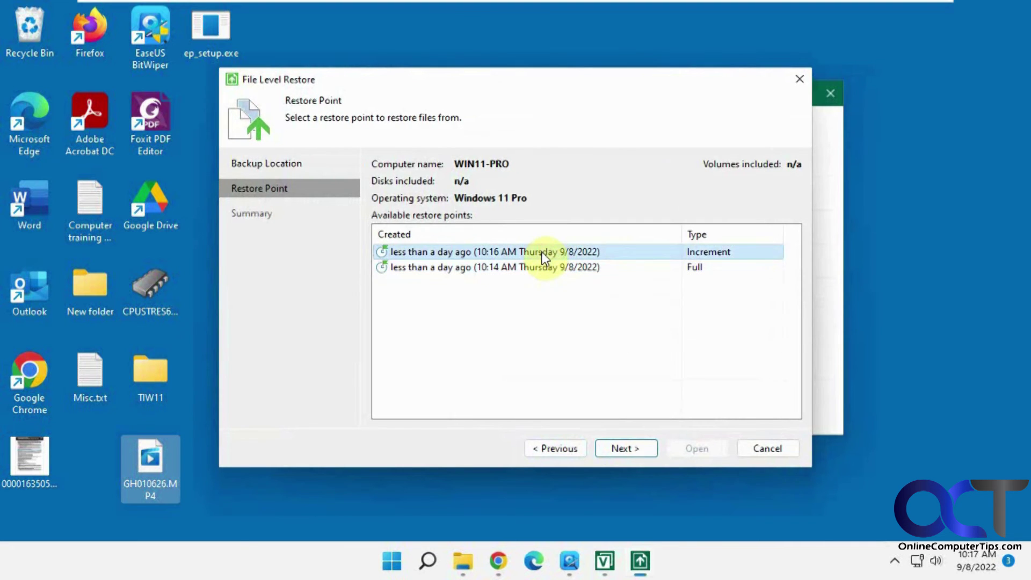
left_click(618, 447)
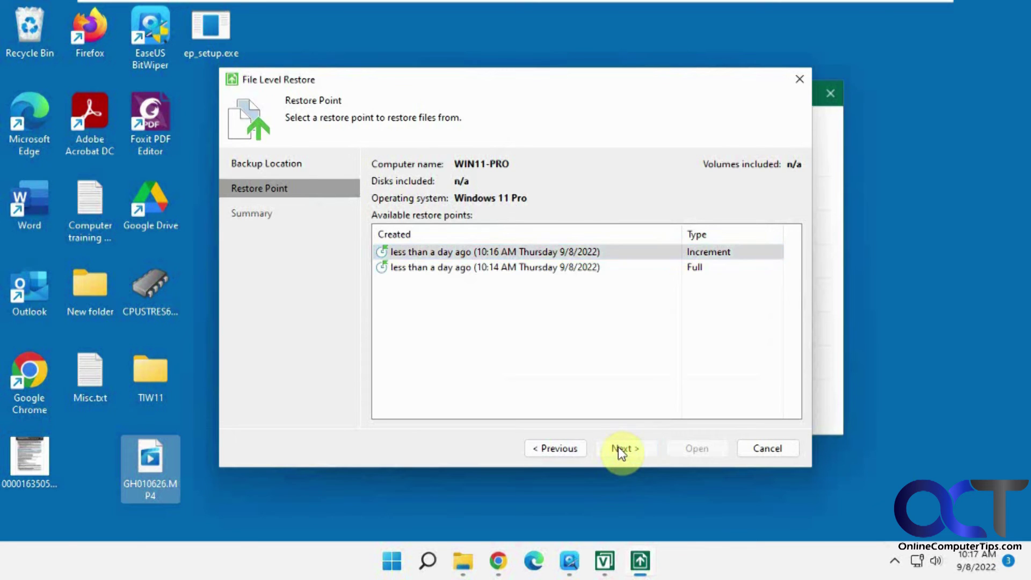
left_click(687, 446)
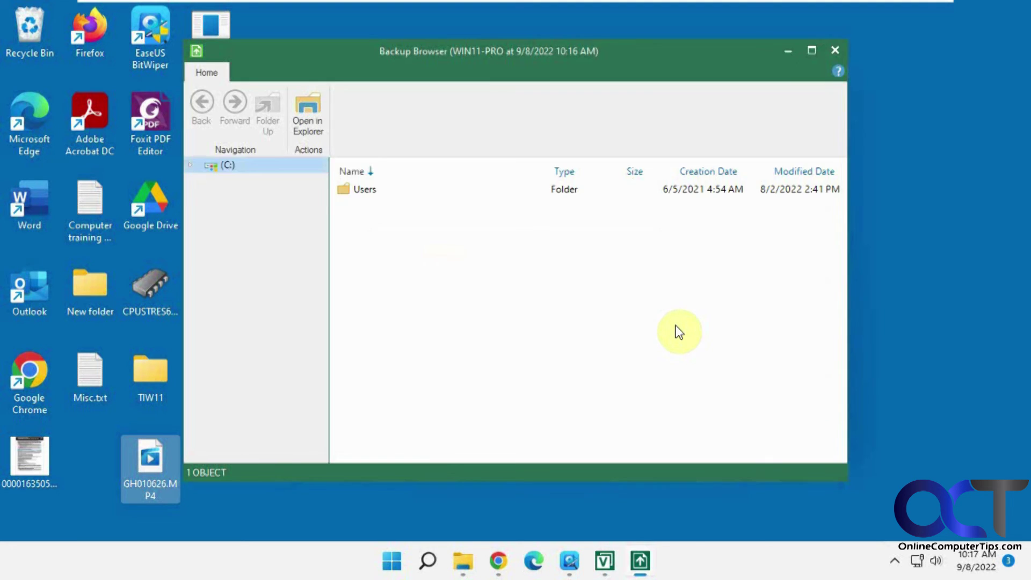
double_click(373, 189)
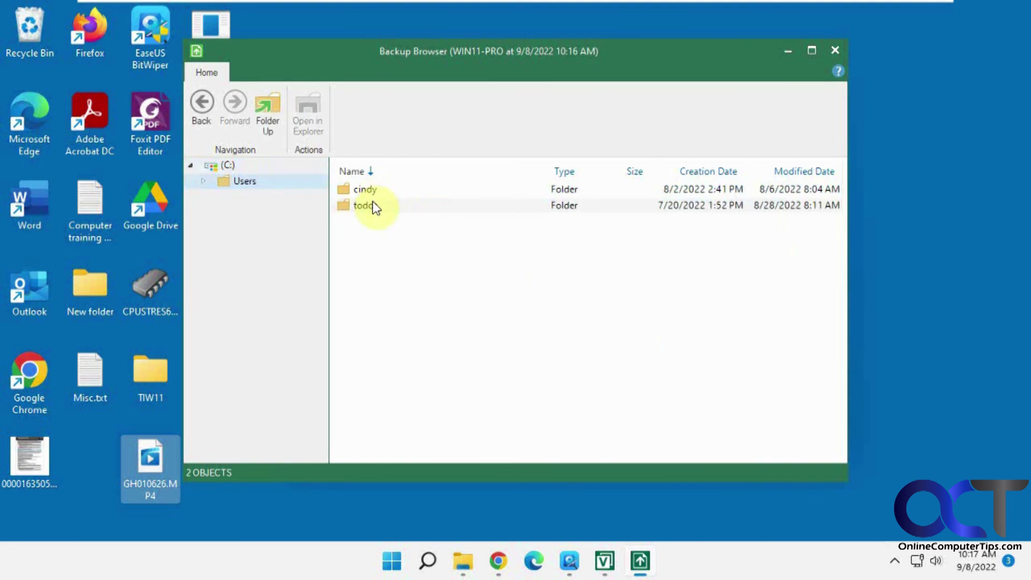
double_click(375, 206)
double_click(371, 190)
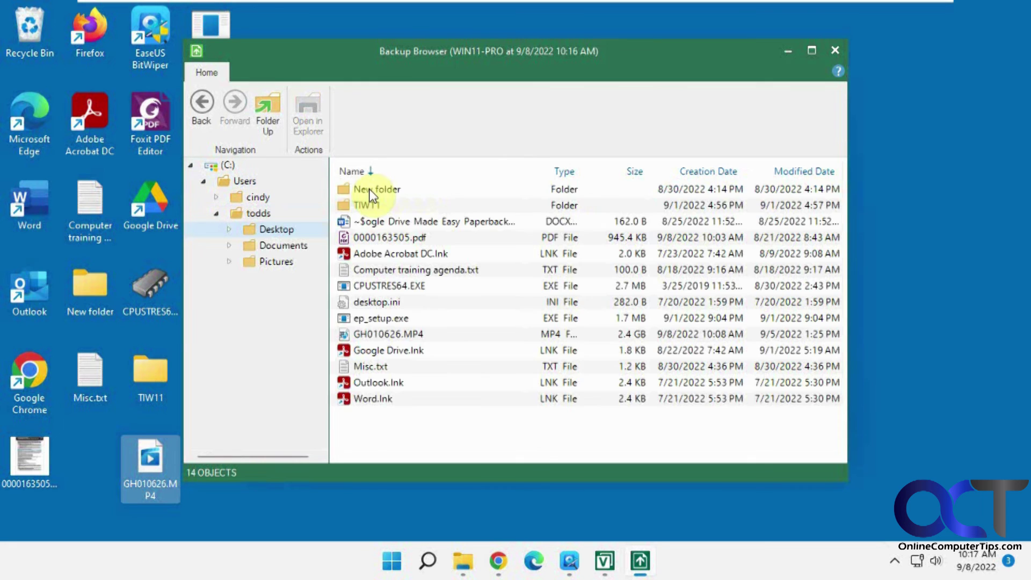
left_click(389, 334)
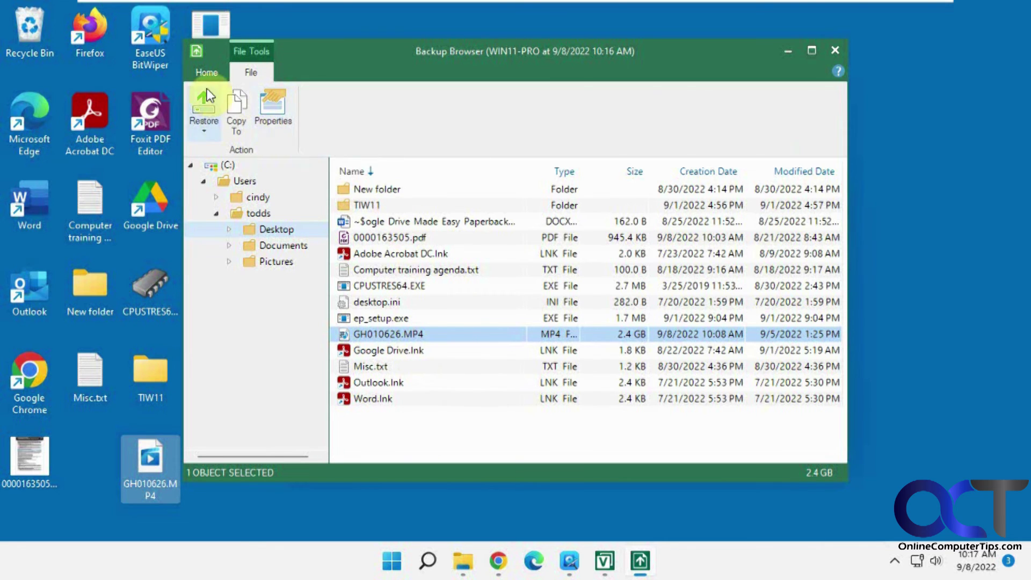
left_click(833, 50)
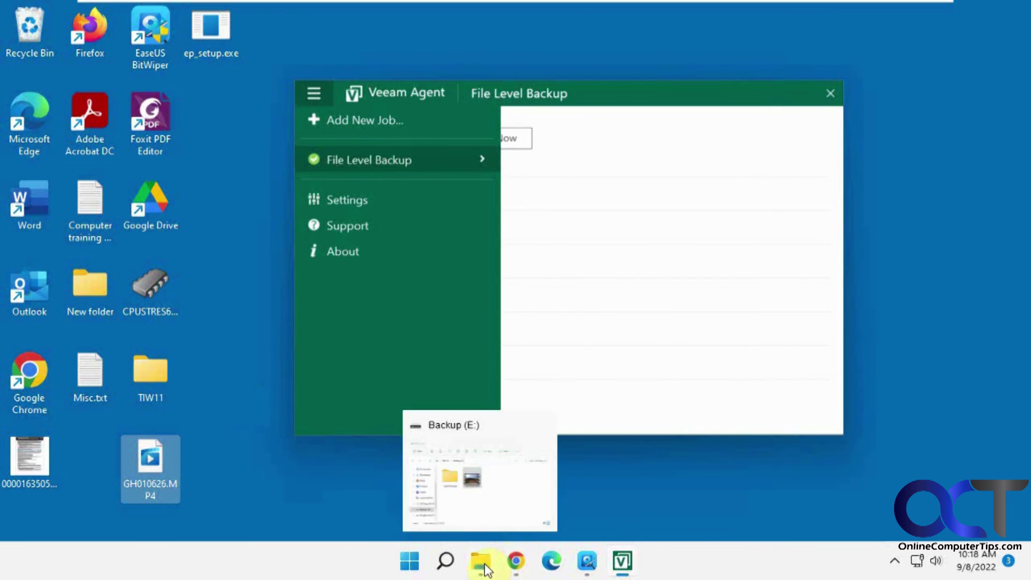
Refocus Veeam Agent and close its side menu to display the backup history chart.
left_click(208, 131)
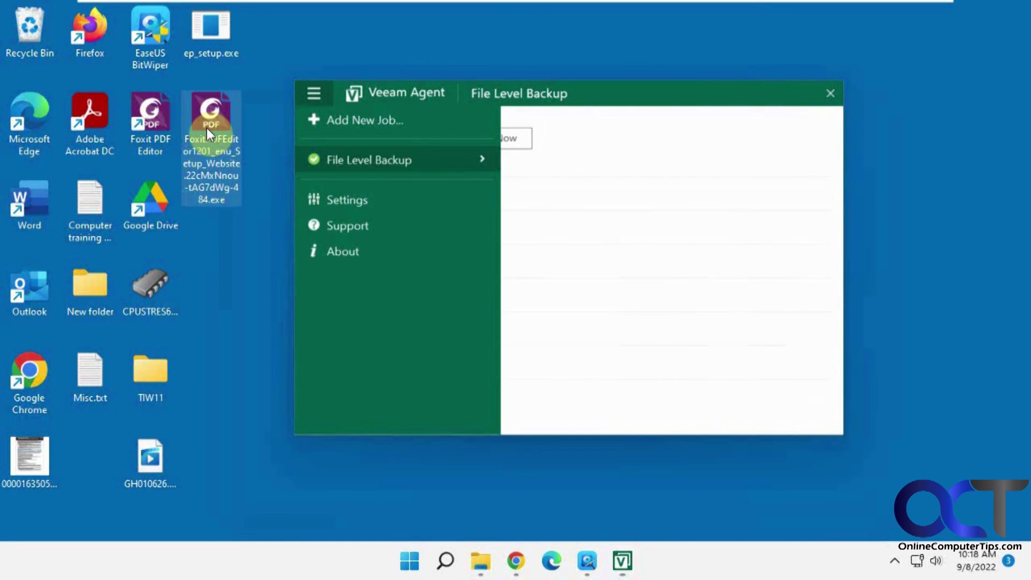
left_click(616, 99)
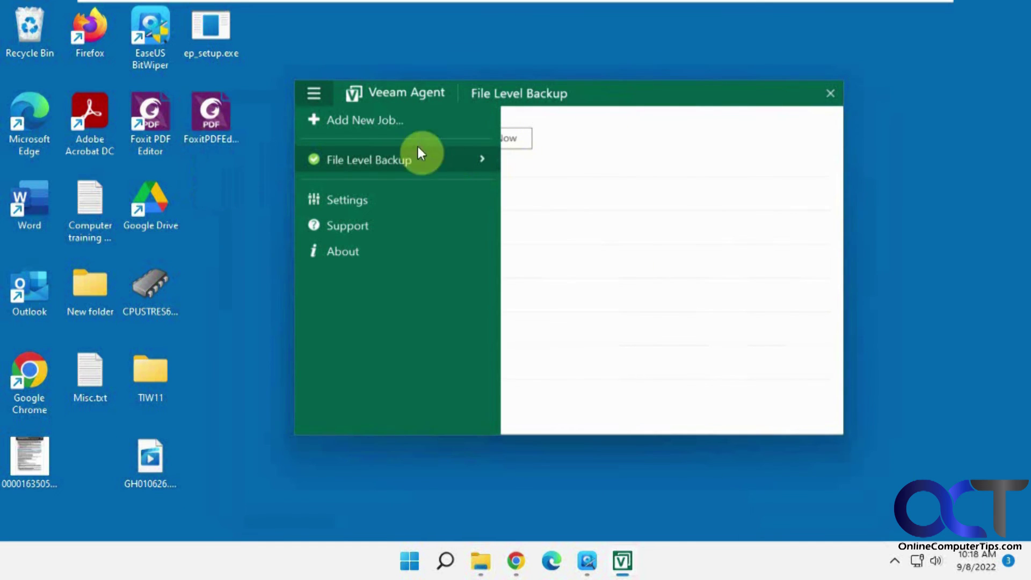
left_click(568, 148)
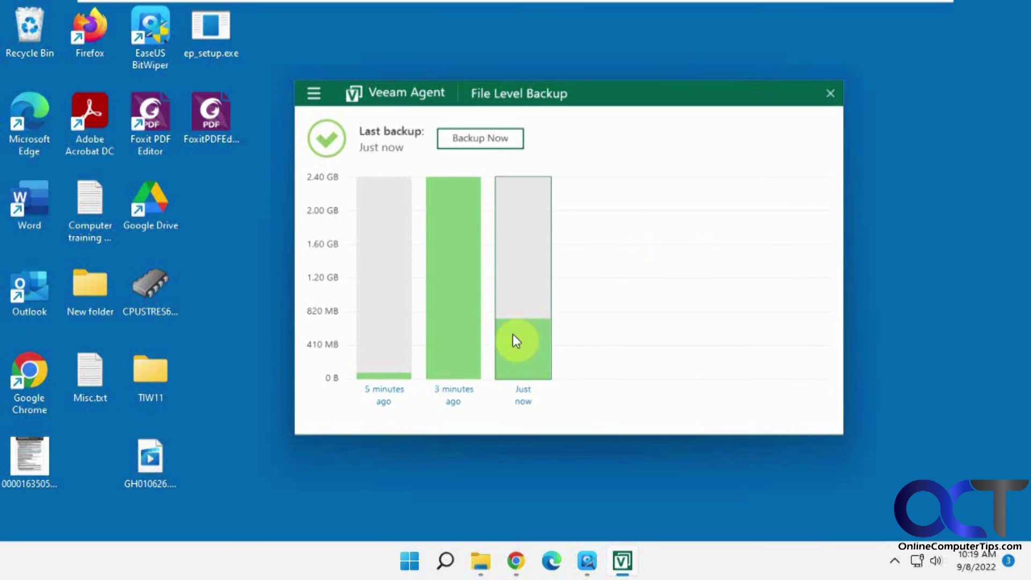
mouse_move(522, 246)
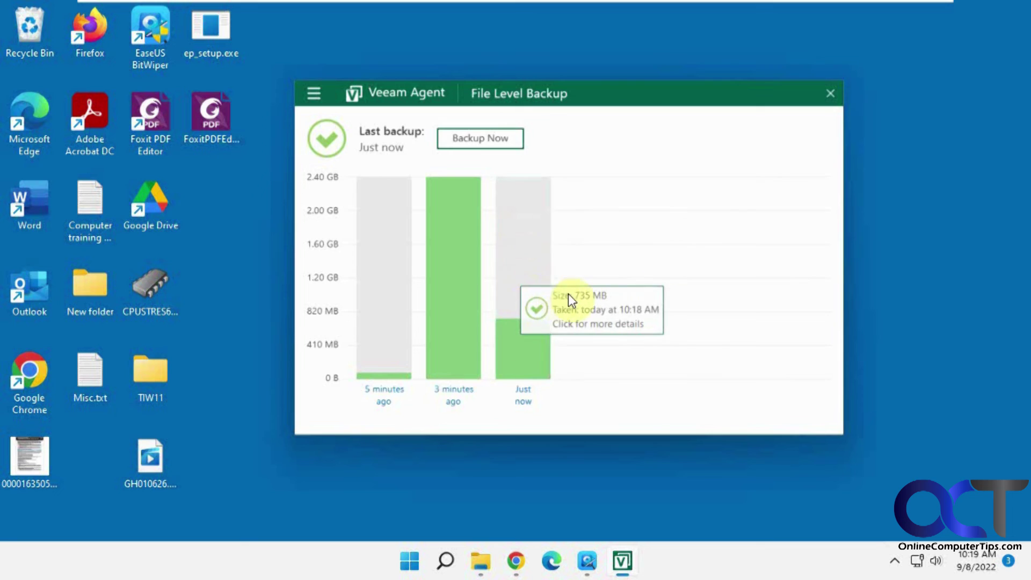
Check the Foxit installer's file size in Properties, then inspect the chart's 735 MB restore point.
left_click(223, 141)
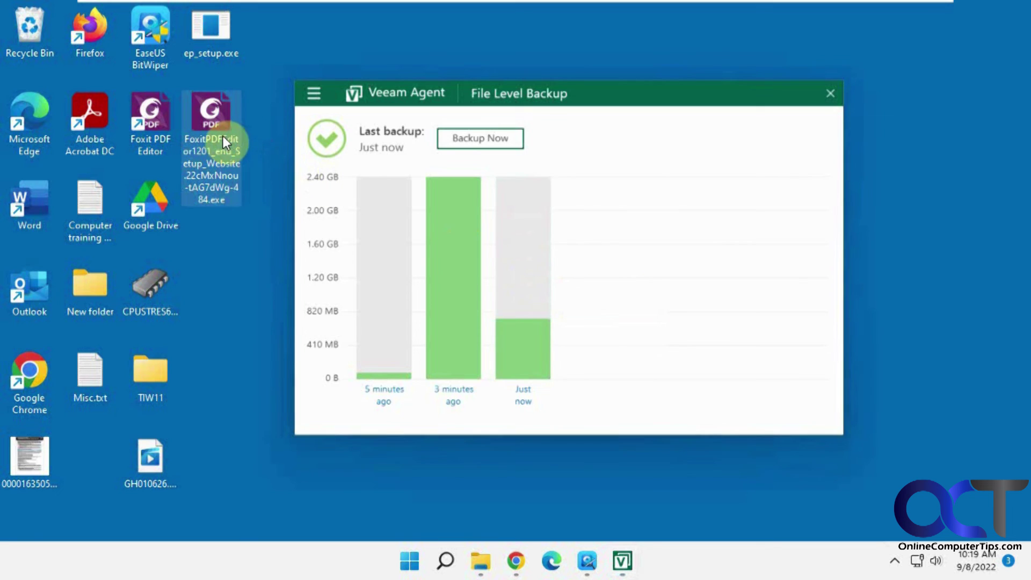
right_click(221, 137)
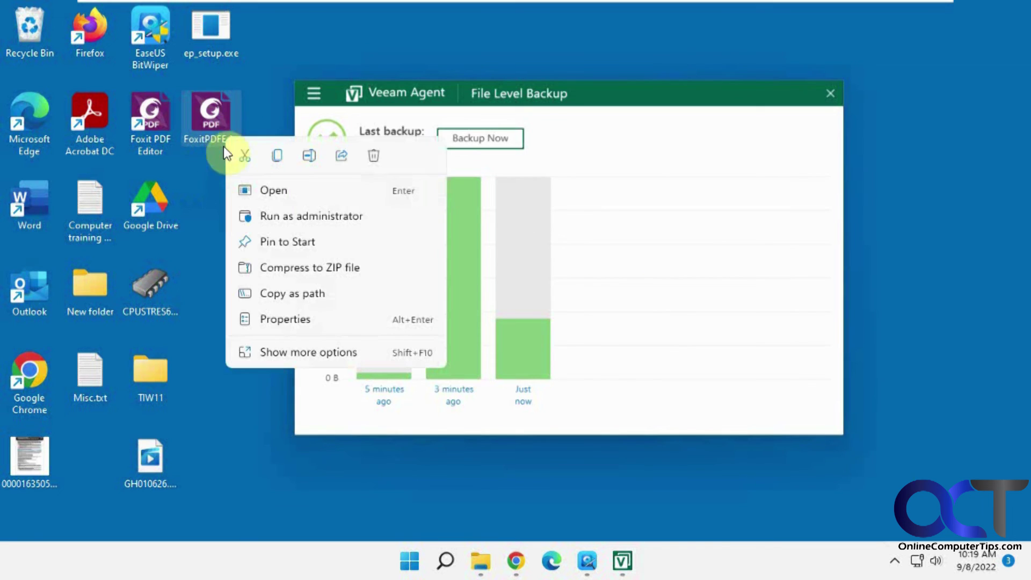
left_click(284, 321)
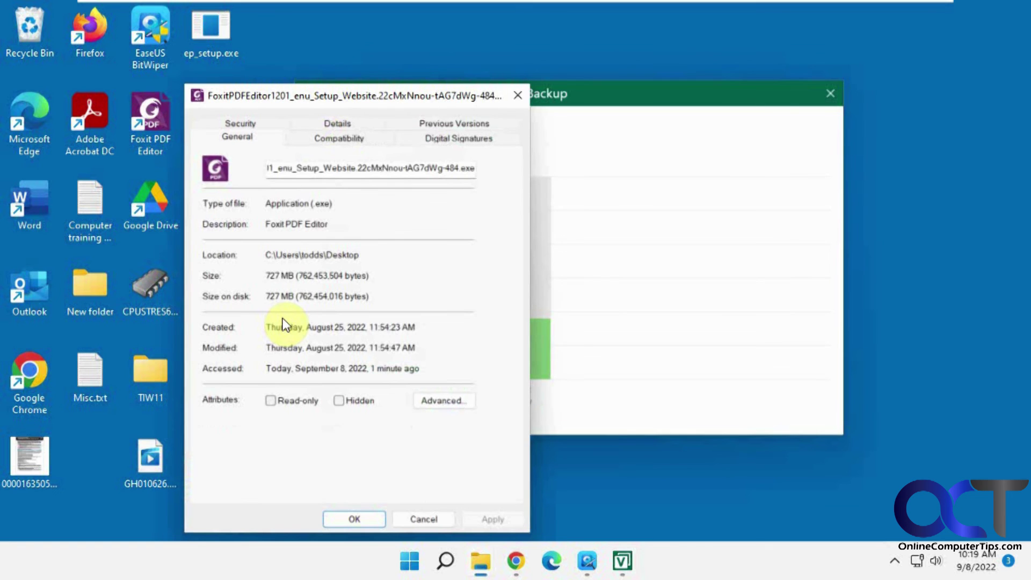
left_click(518, 95)
mouse_move(519, 335)
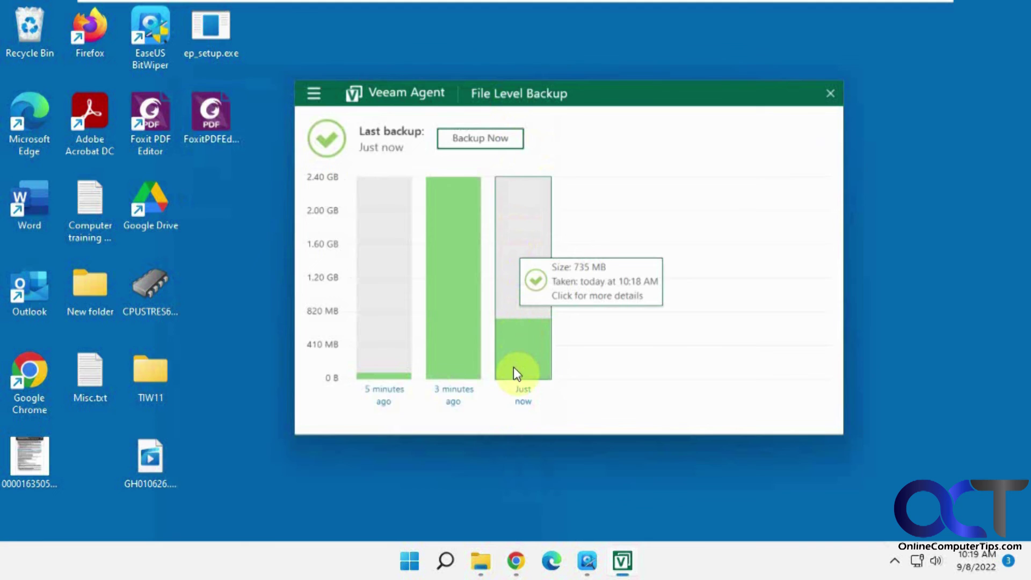
mouse_move(384, 384)
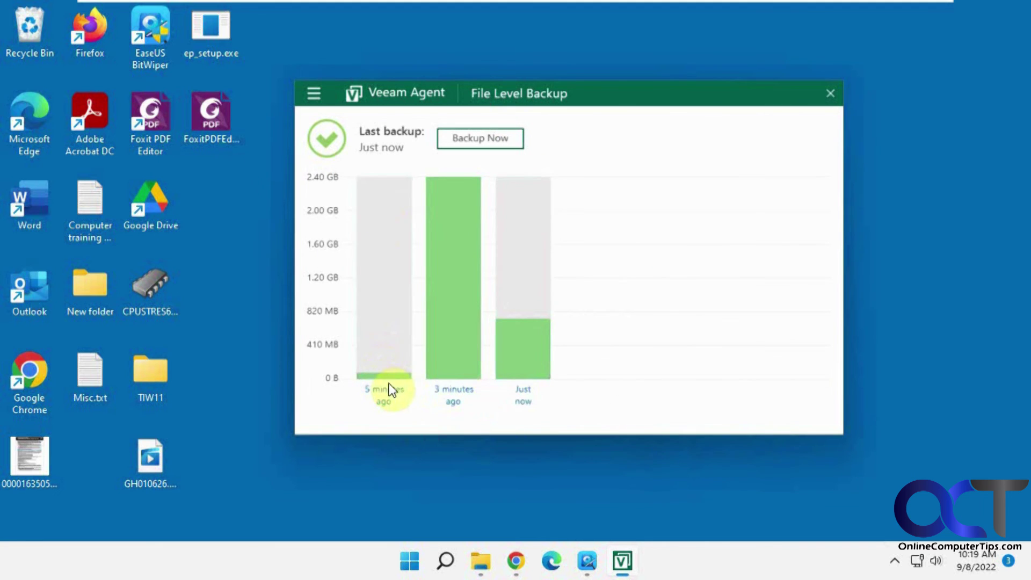
mouse_move(451, 347)
Open VeeamBackup > File Level Backup on Backup (E:), widen the window and inspect the .vbk and .vib files.
mouse_move(483, 556)
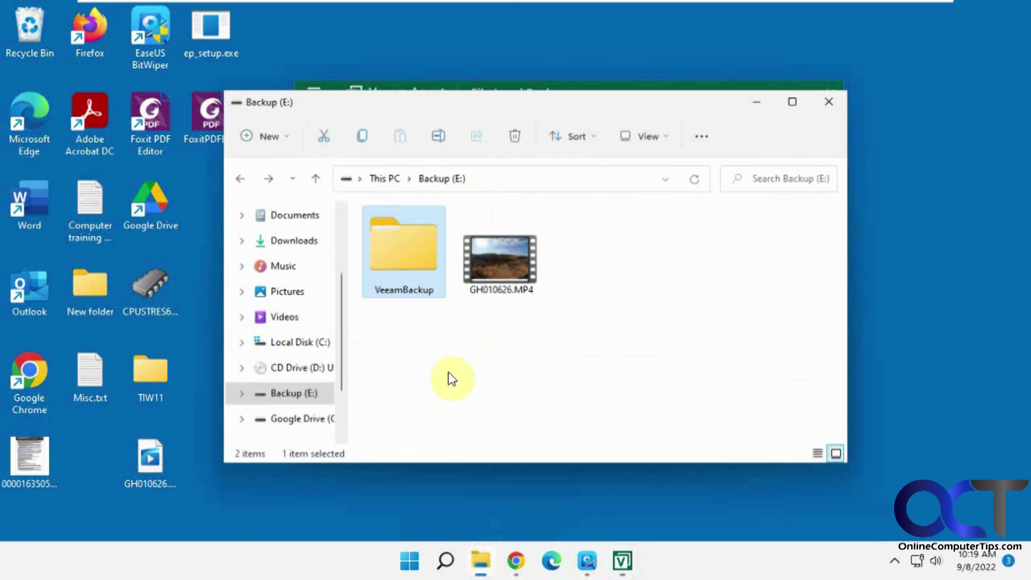
double_click(416, 262)
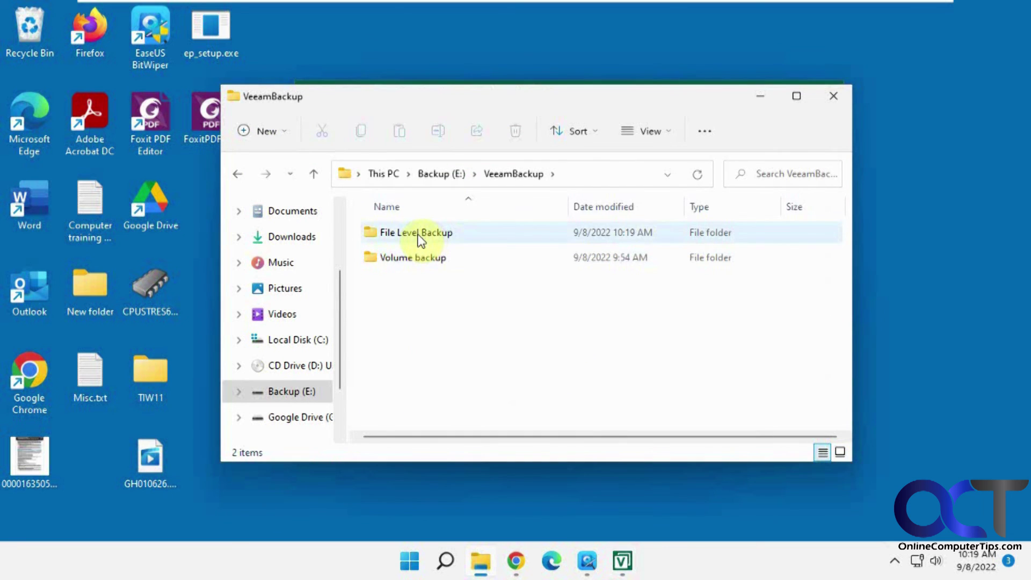
double_click(420, 237)
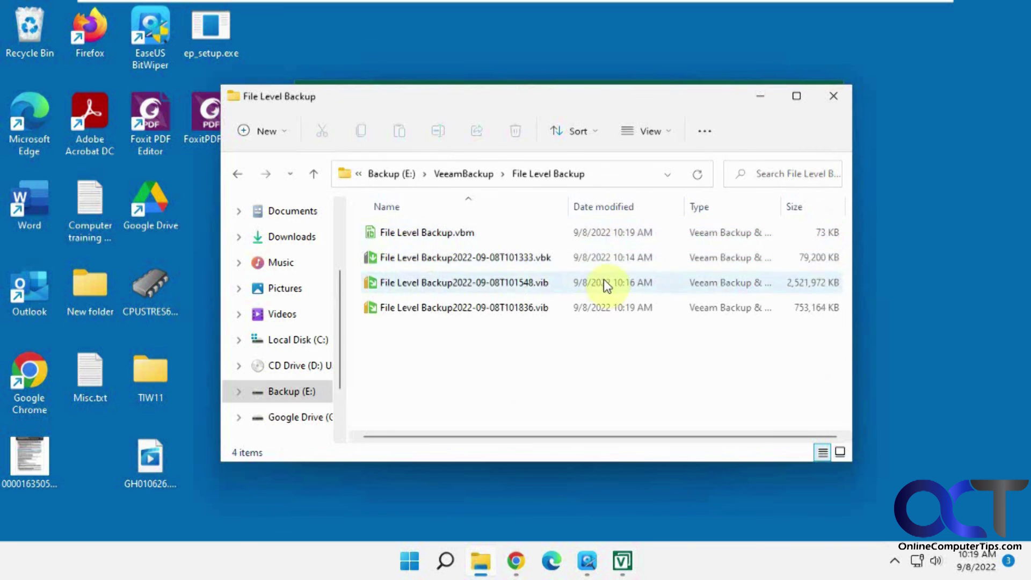
left_click_drag(855, 252, 1002, 254)
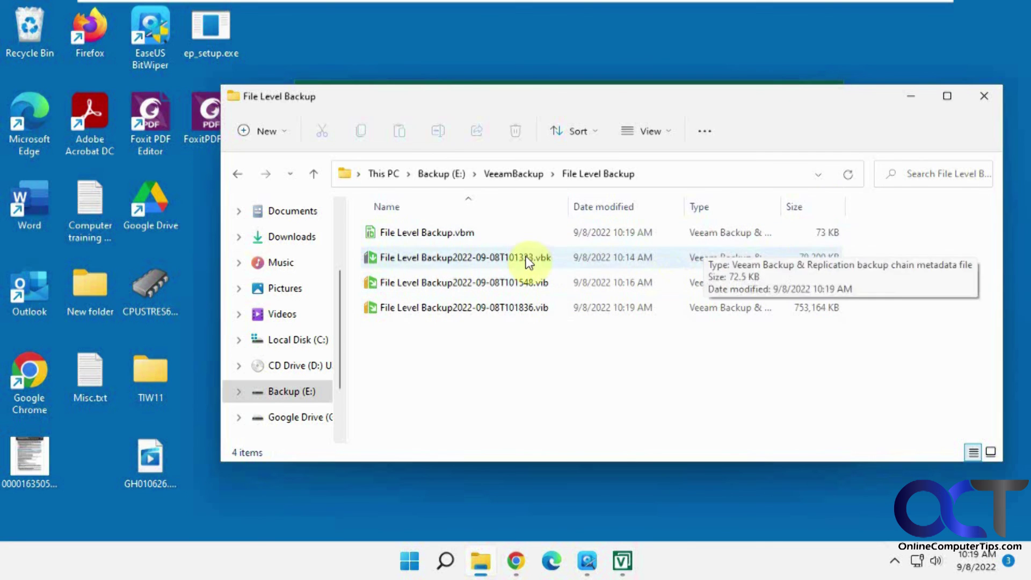
left_click(437, 264)
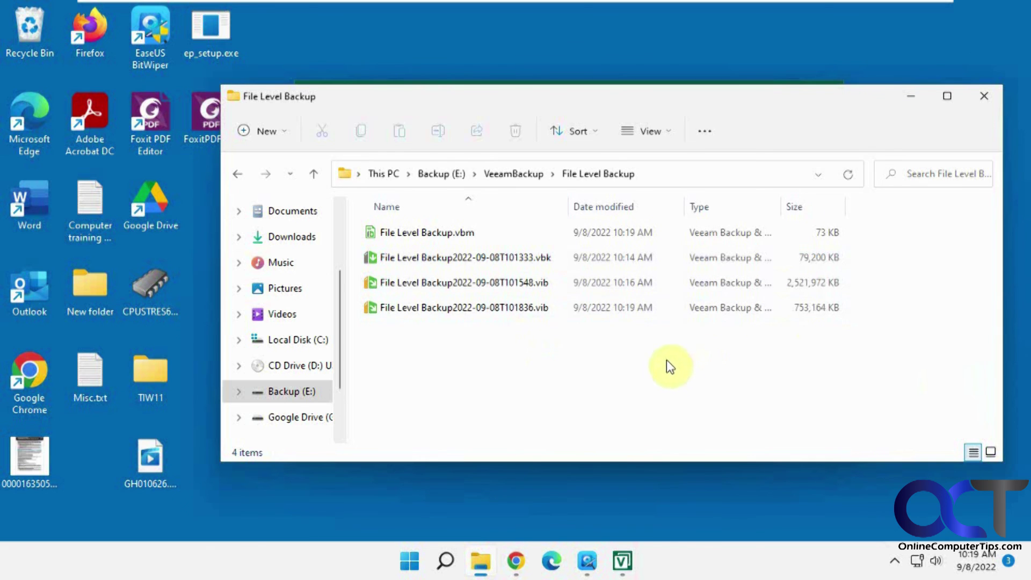
left_click(911, 99)
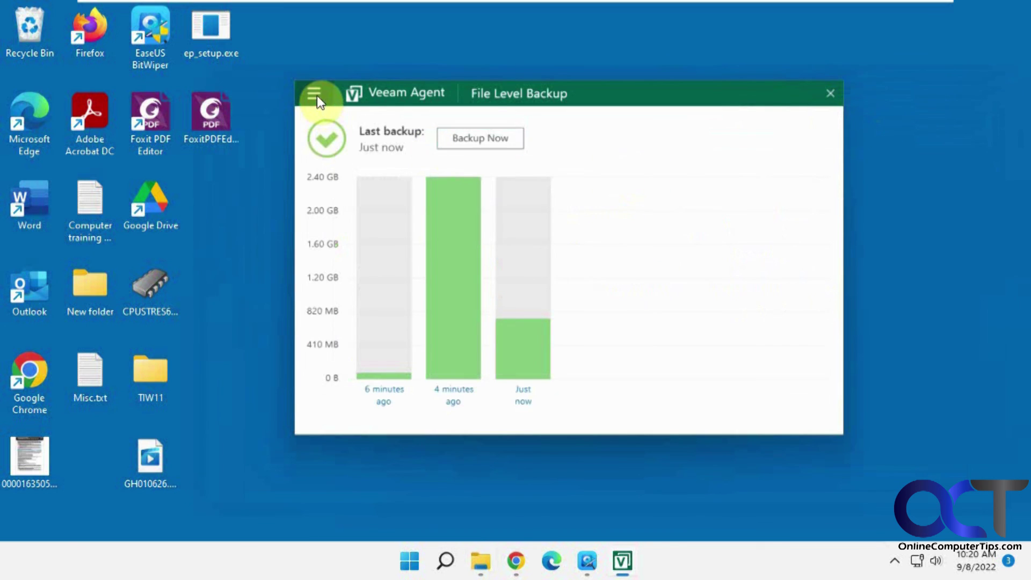
Open the File Level Backup job's action menu, then dismiss it to view the three-restore-point chart.
left_click(314, 95)
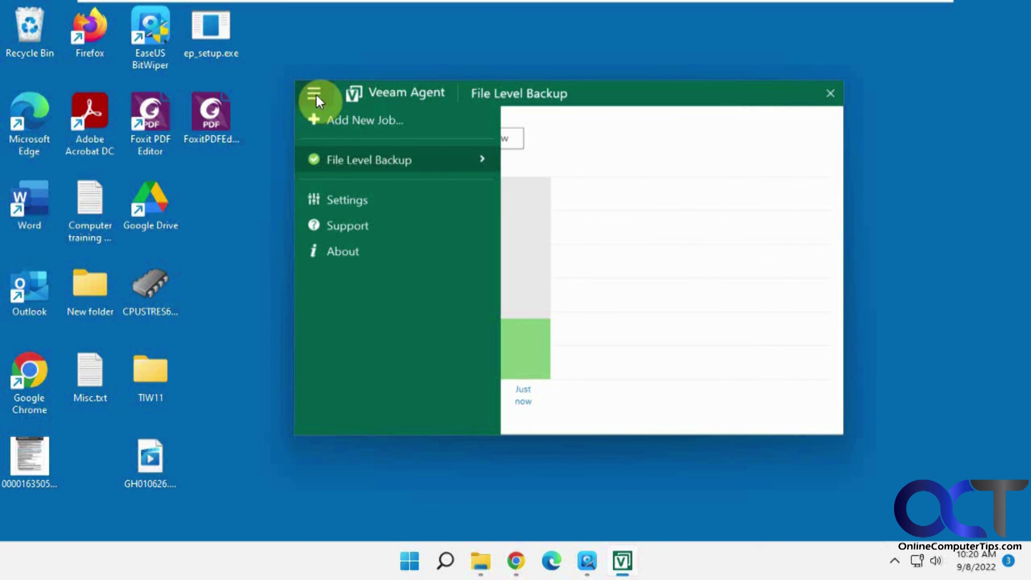
left_click(343, 161)
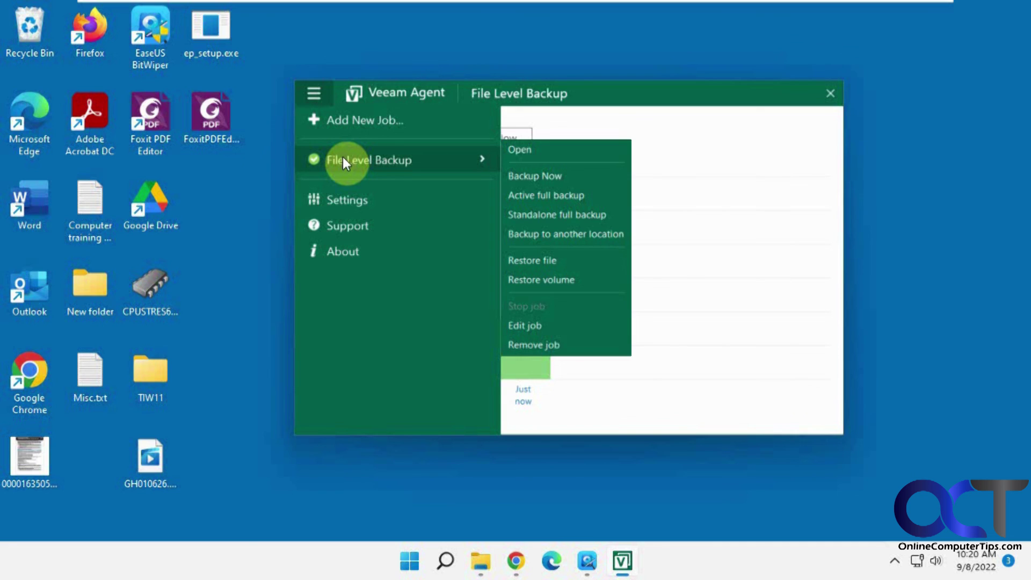
left_click(645, 122)
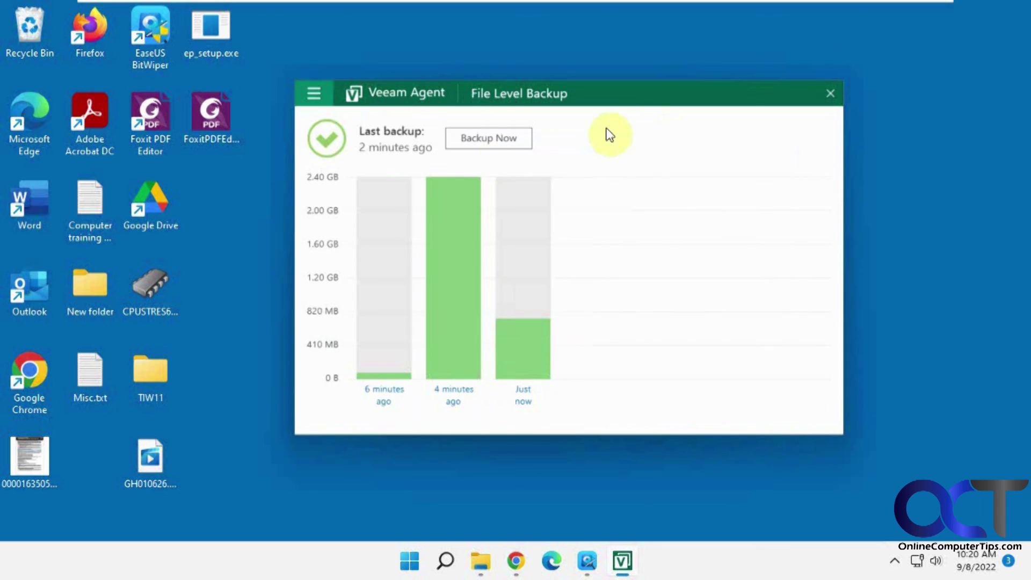